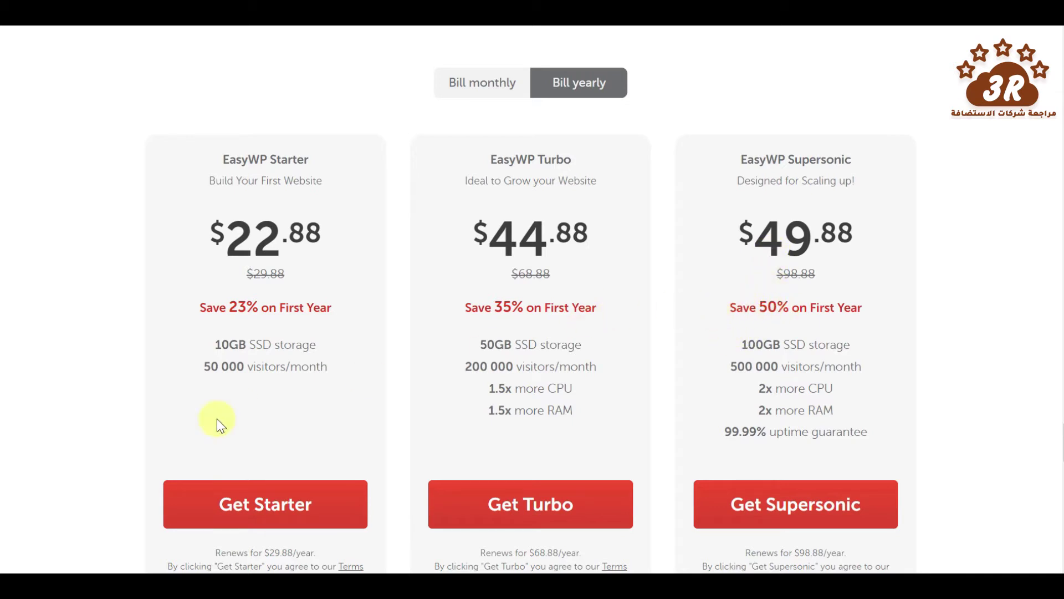
Order the yearly EasyWP Supersonic plan and go through the username and password fields of the sign-in form.
left_click(256, 509)
left_click(803, 513)
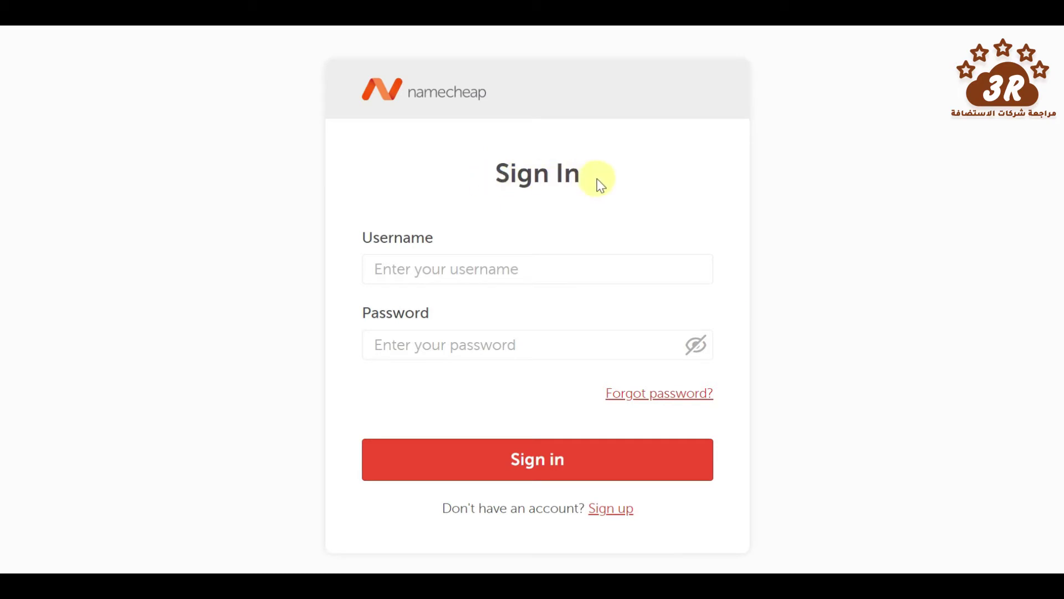
left_click(532, 277)
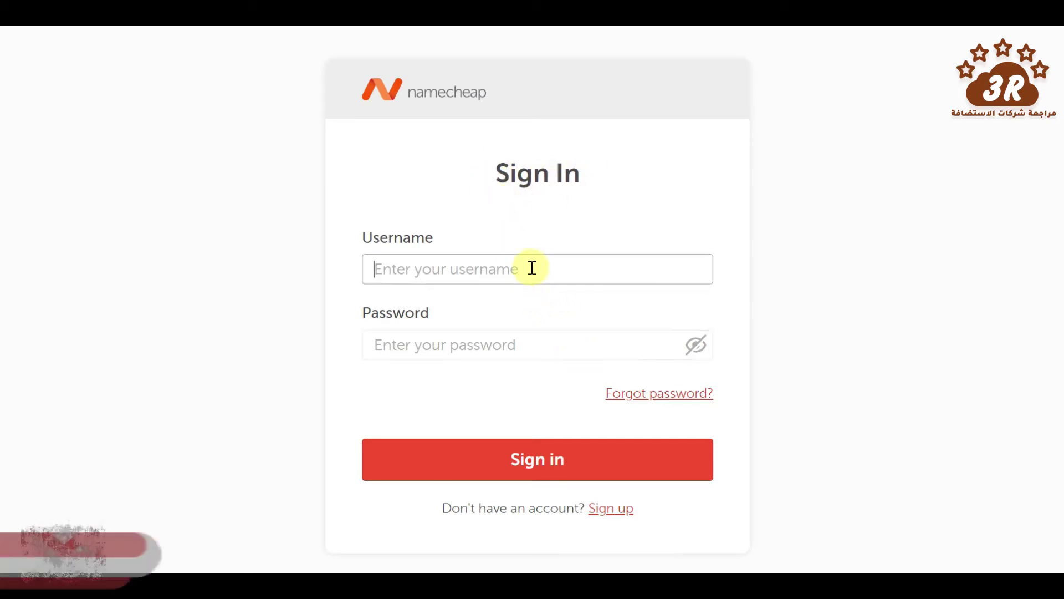
left_click(493, 342)
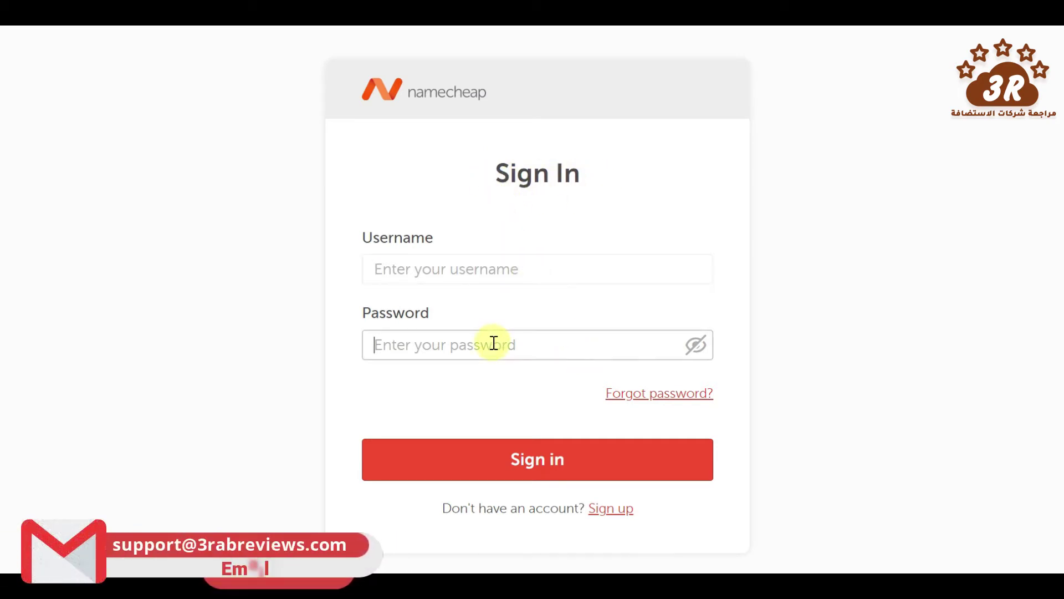
left_click(475, 271)
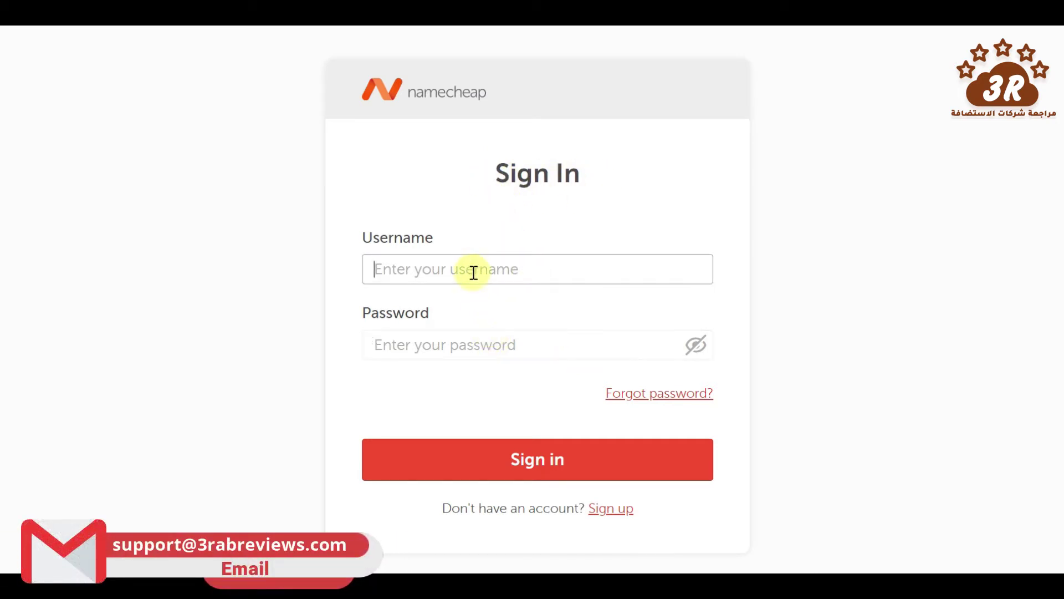
Open the account sign-up form and go through its name, email, username and password fields.
left_click(604, 516)
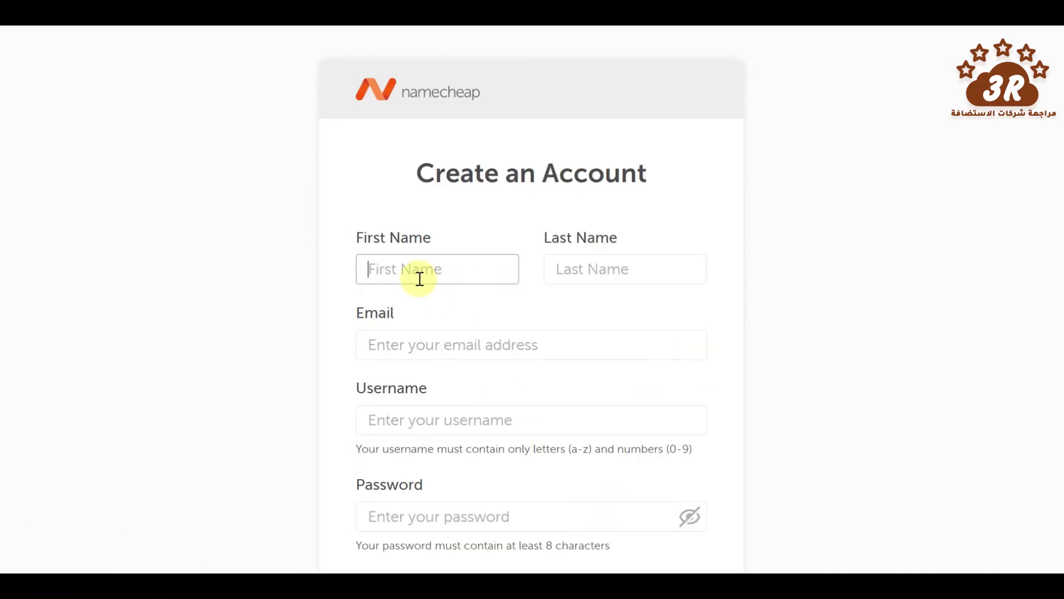
left_click(557, 271)
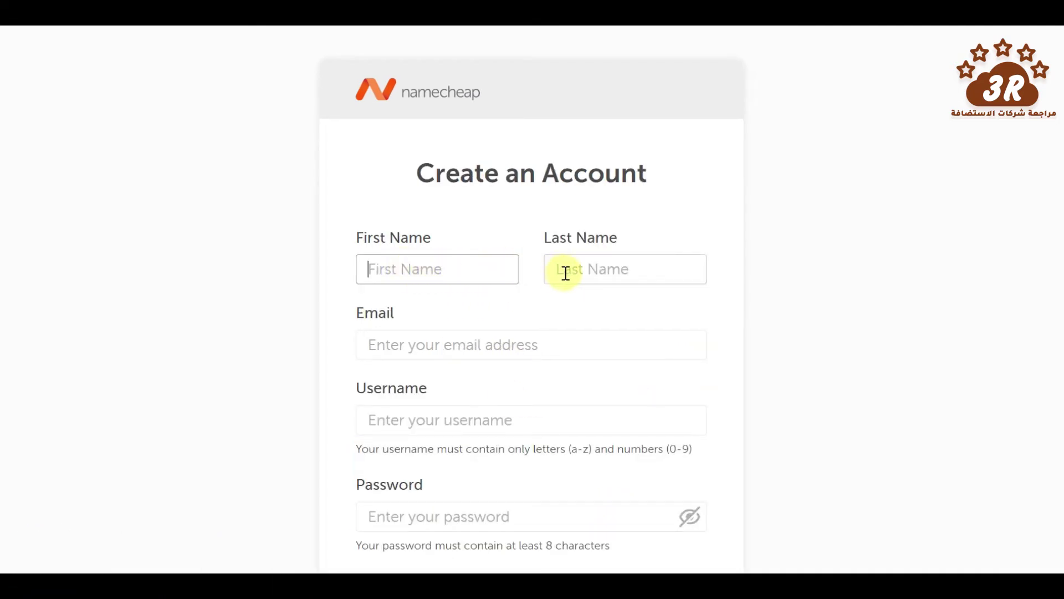
left_click(566, 273)
left_click(479, 337)
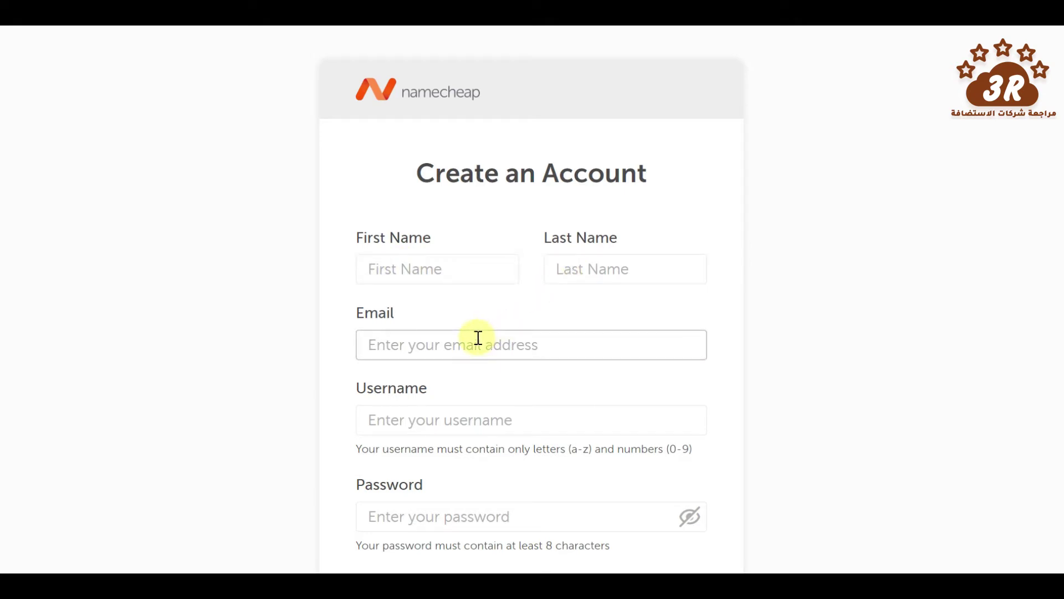
left_click(430, 419)
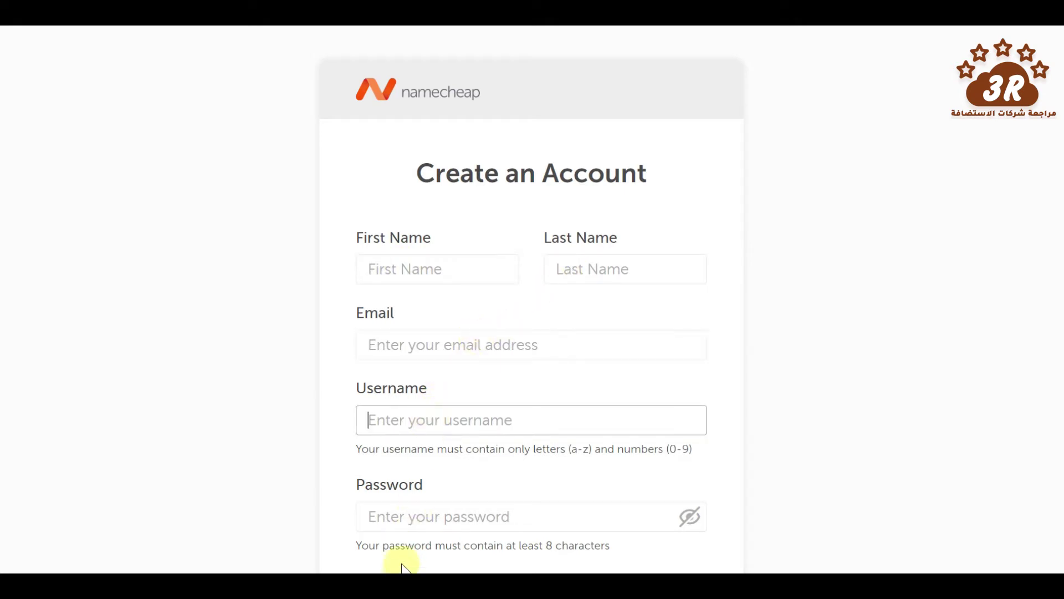
left_click(423, 530)
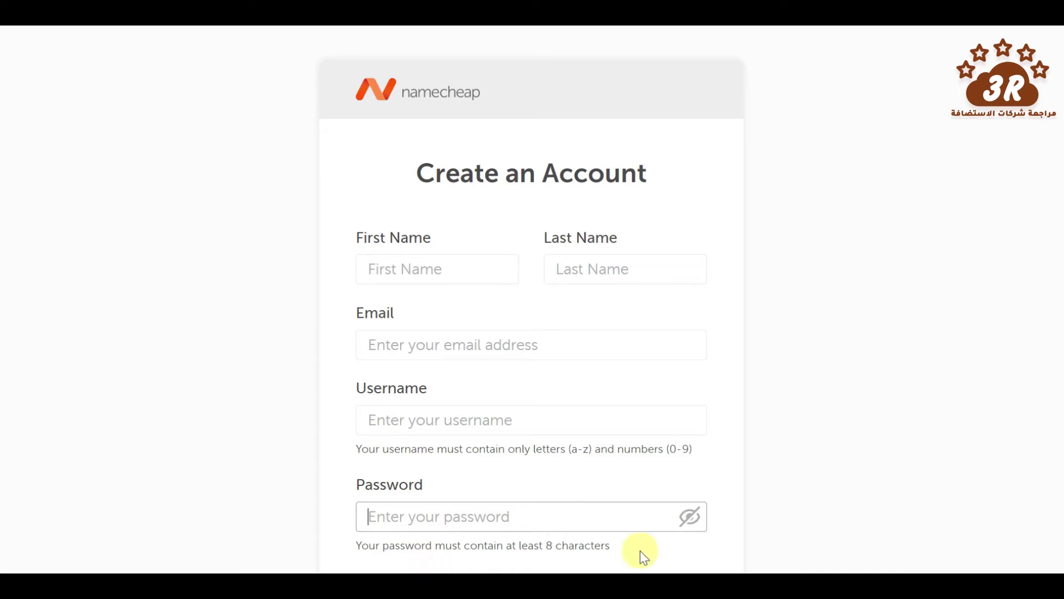
left_click_drag(1058, 361, 1060, 500)
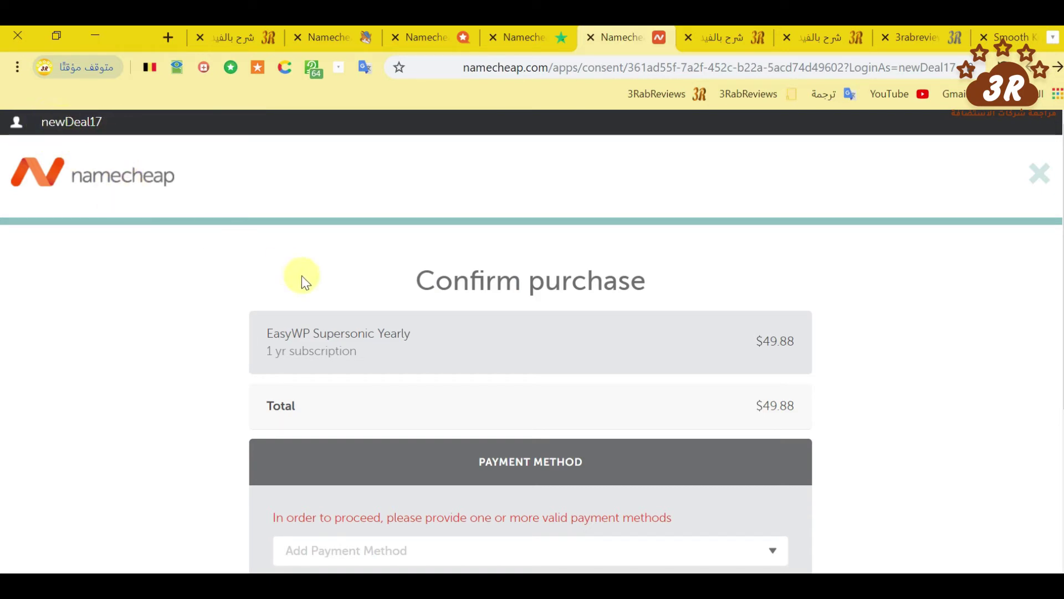
Choose a new credit card as the payment method for the EasyWP Supersonic Yearly purchase.
left_click_drag(1059, 252, 1060, 317)
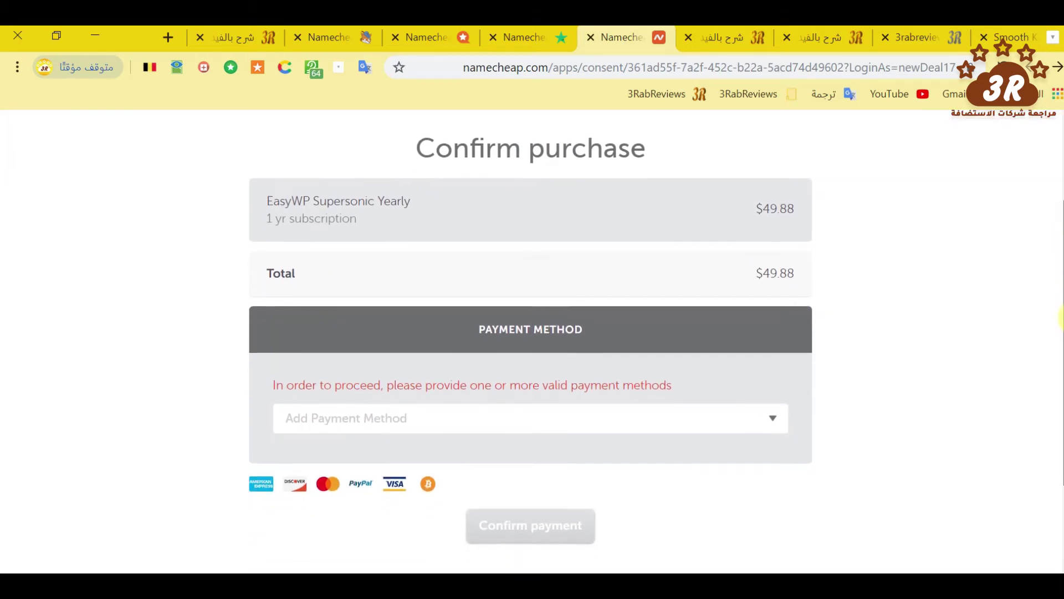
left_click(613, 417)
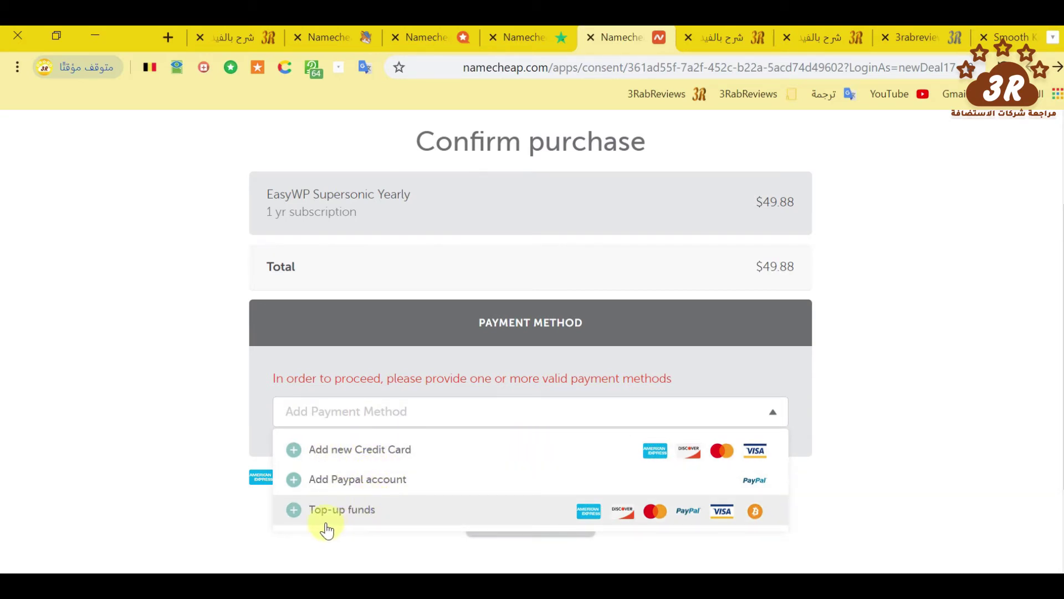
left_click(360, 458)
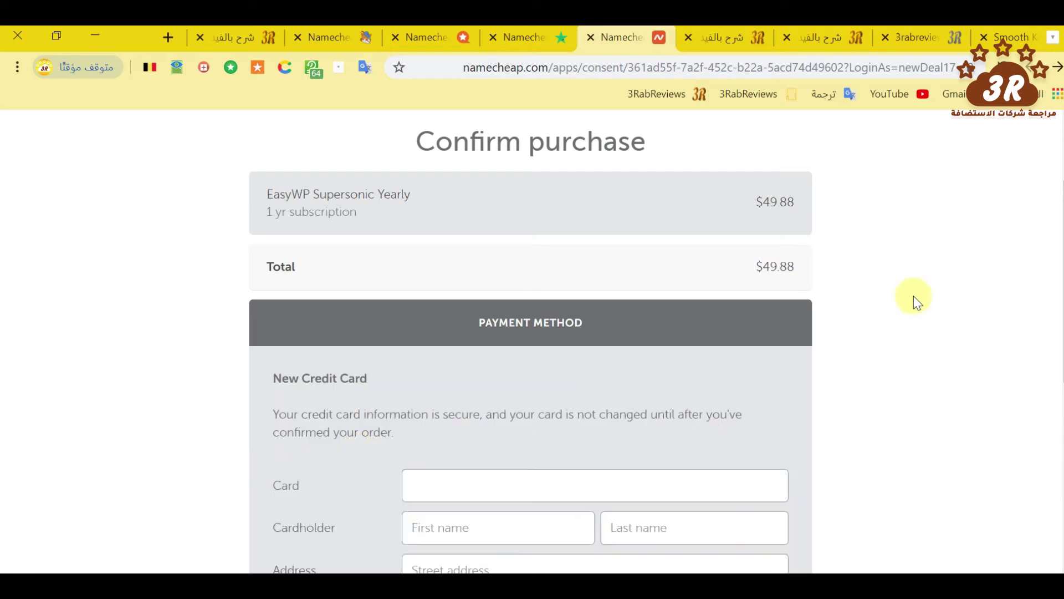
Go through the new credit card form's cardholder, street address, city, state and zip code fields.
left_click_drag(1059, 305, 1062, 369)
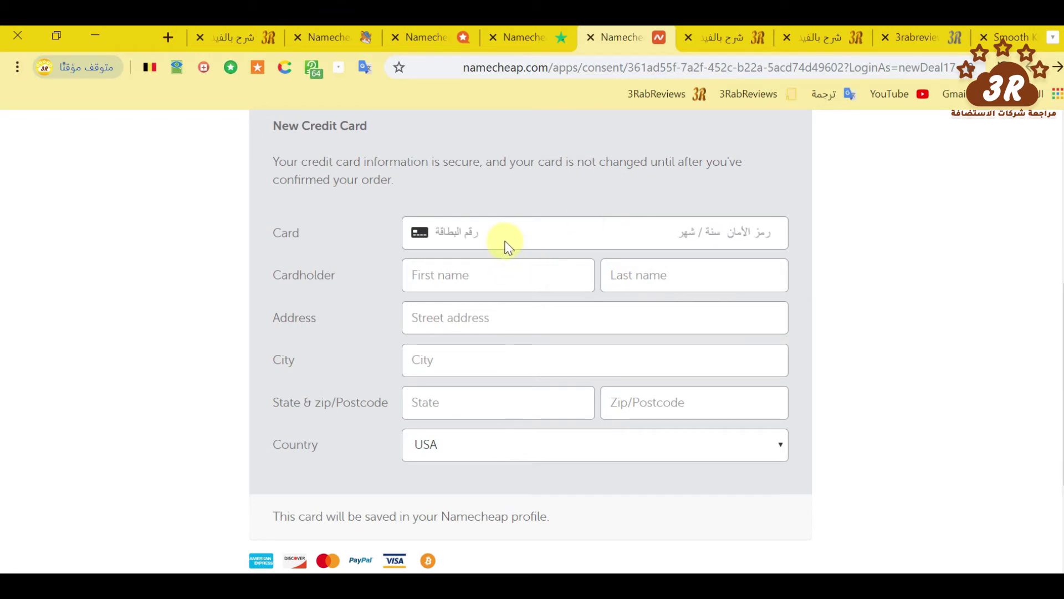
left_click(483, 277)
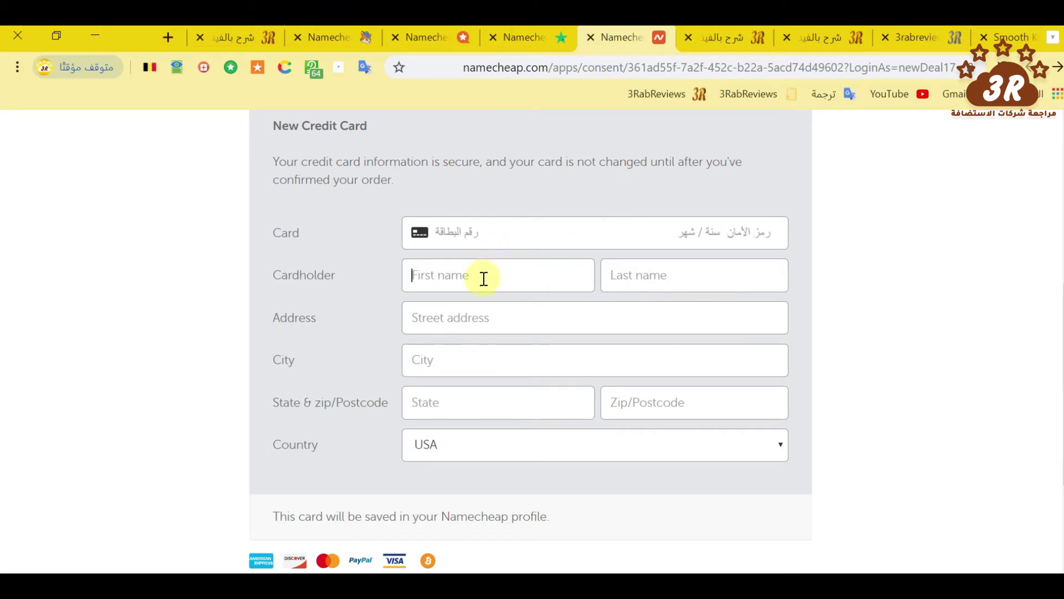
left_click(637, 277)
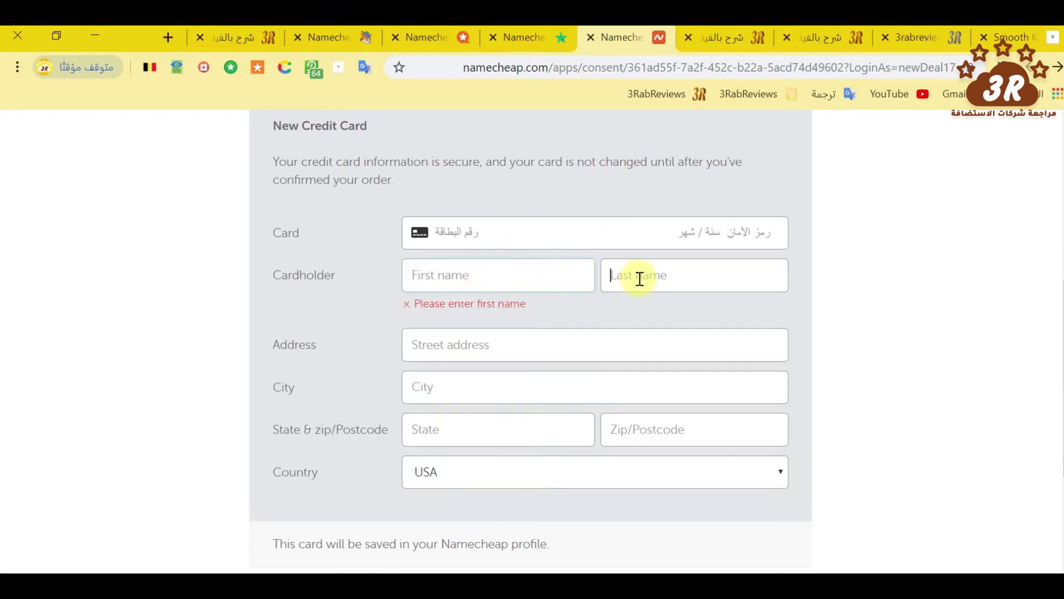
left_click(525, 344)
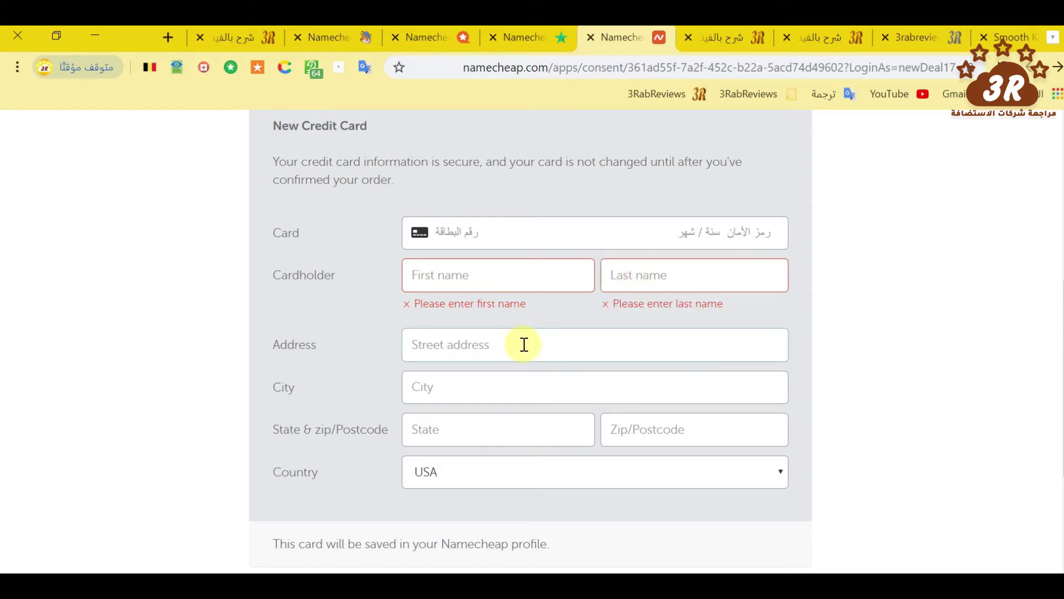
left_click(494, 394)
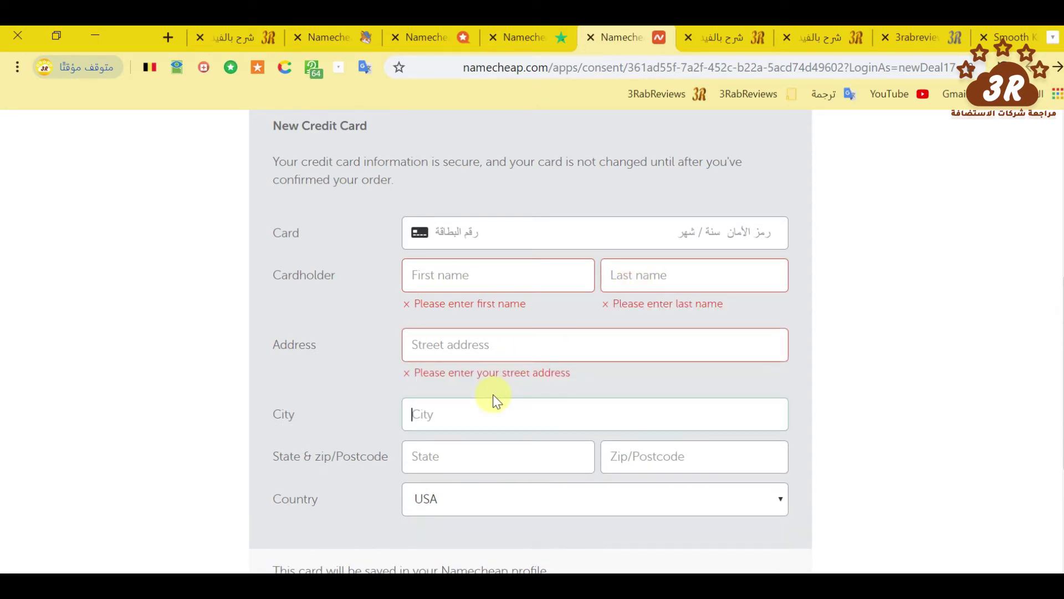
left_click(487, 458)
key("Tab")
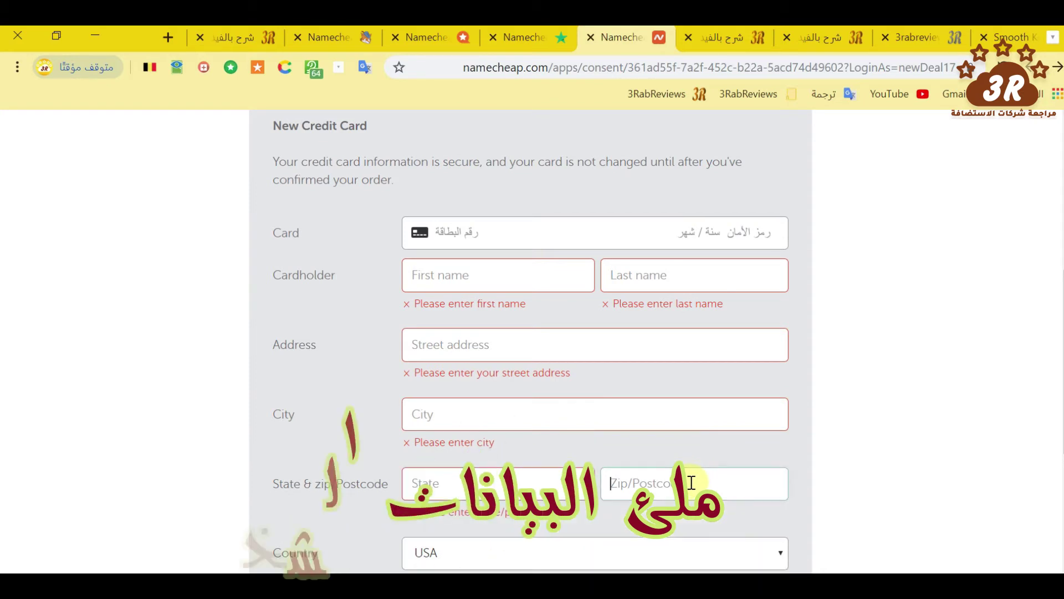
Set the billing country of the new credit card to Egypt.
scroll(880, 342, "down", 4)
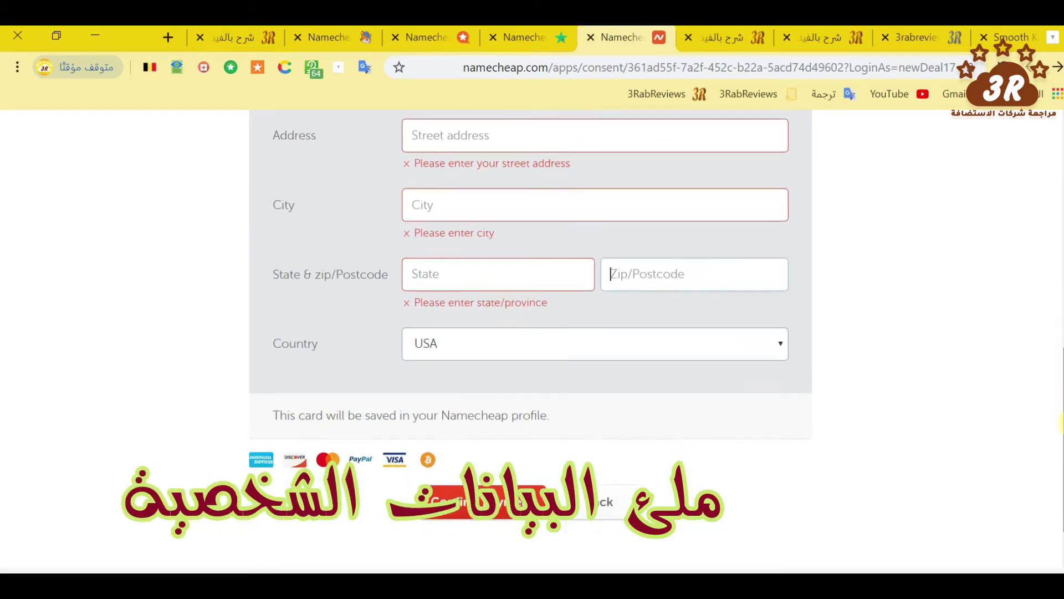
left_click(650, 308)
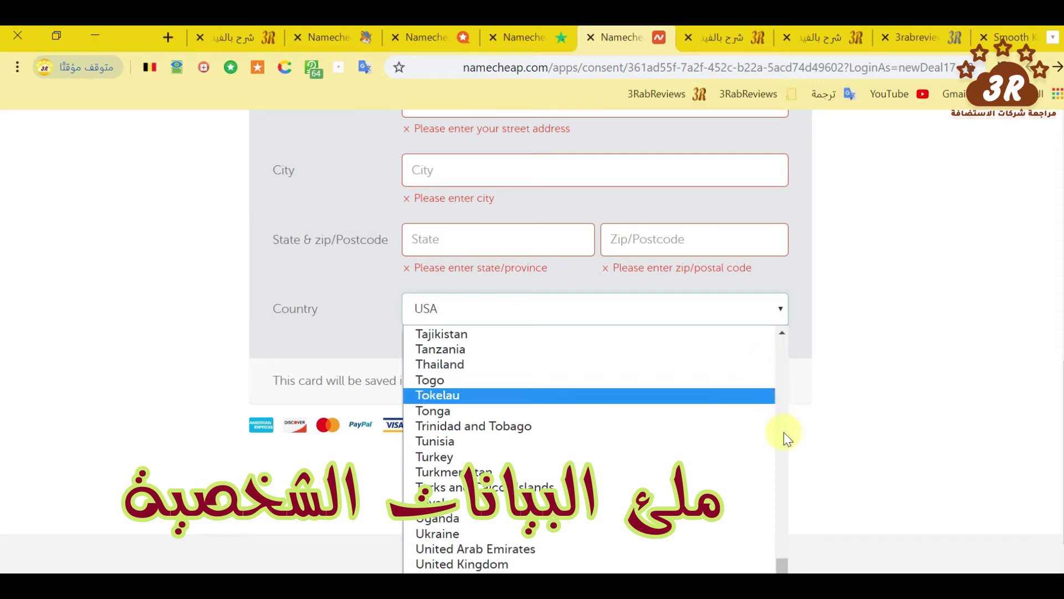
left_click_drag(782, 552, 758, 417)
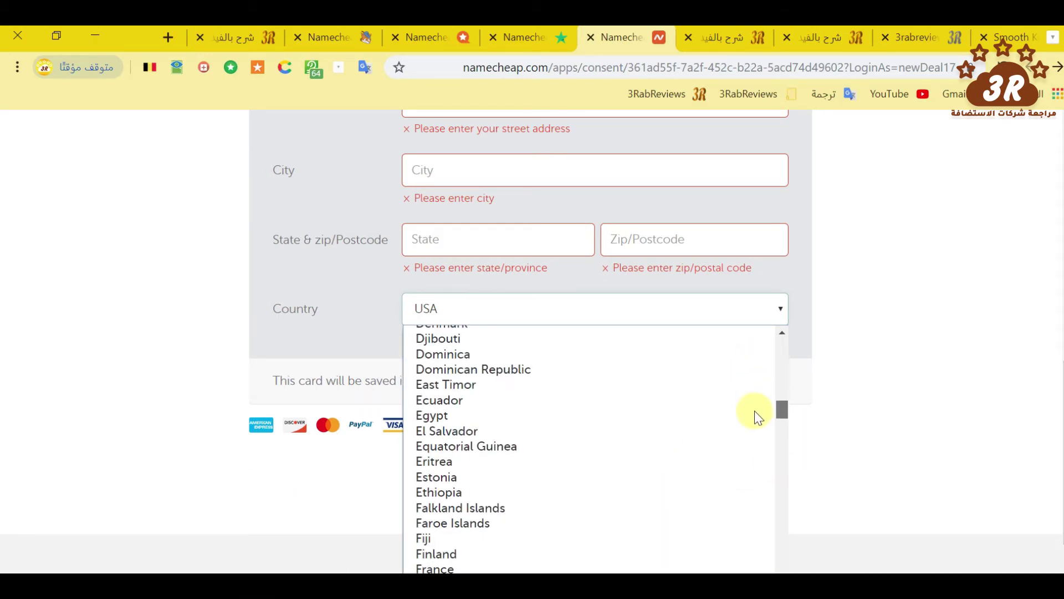
left_click(594, 416)
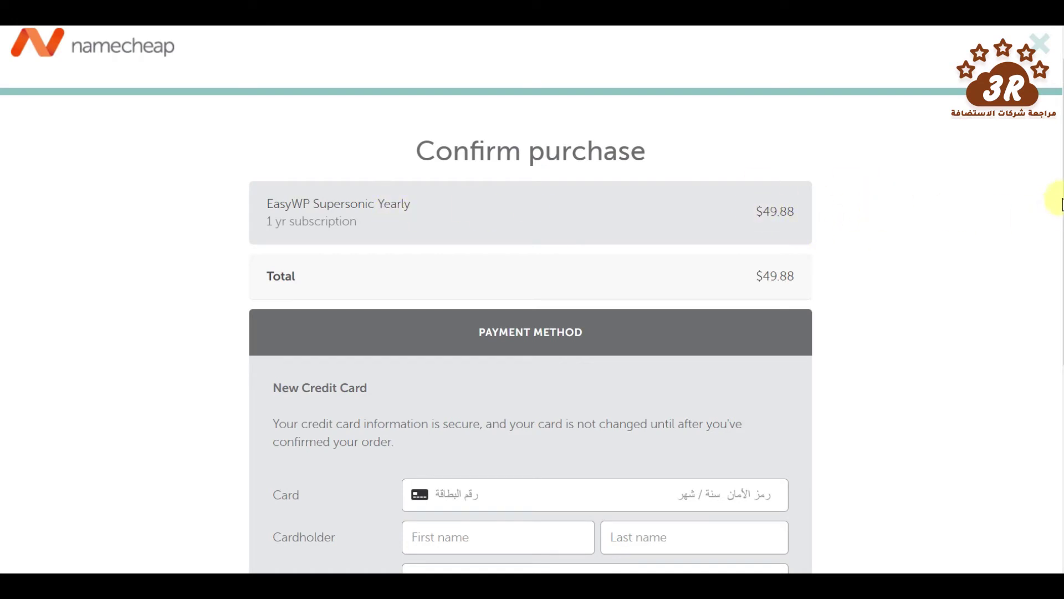
Review the purchase summary and the credit card form down to the payment confirmation.
left_click_drag(1056, 195, 1060, 376)
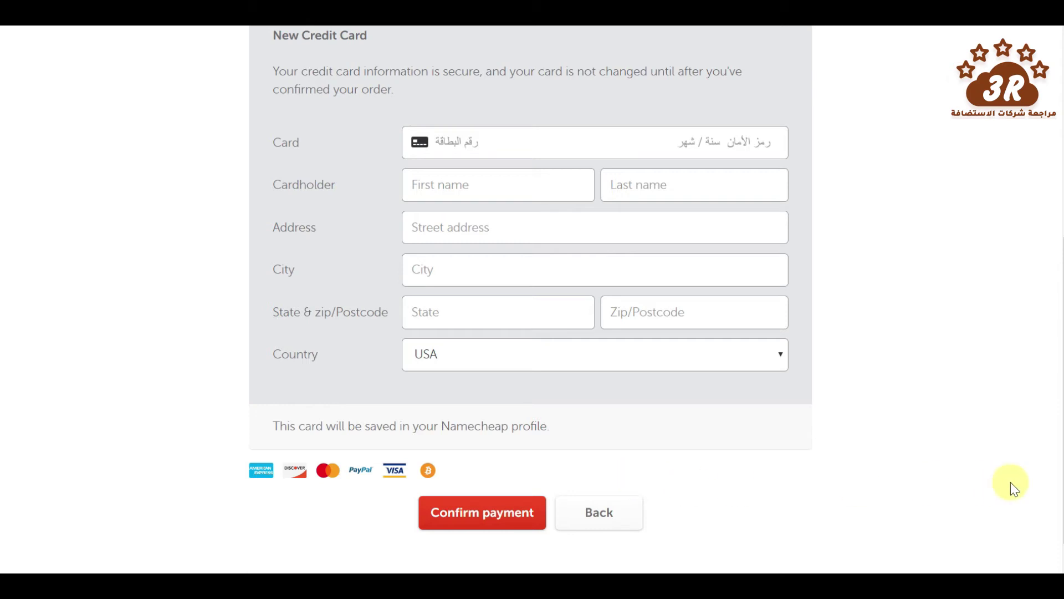
left_click_drag(1052, 473, 1054, 356)
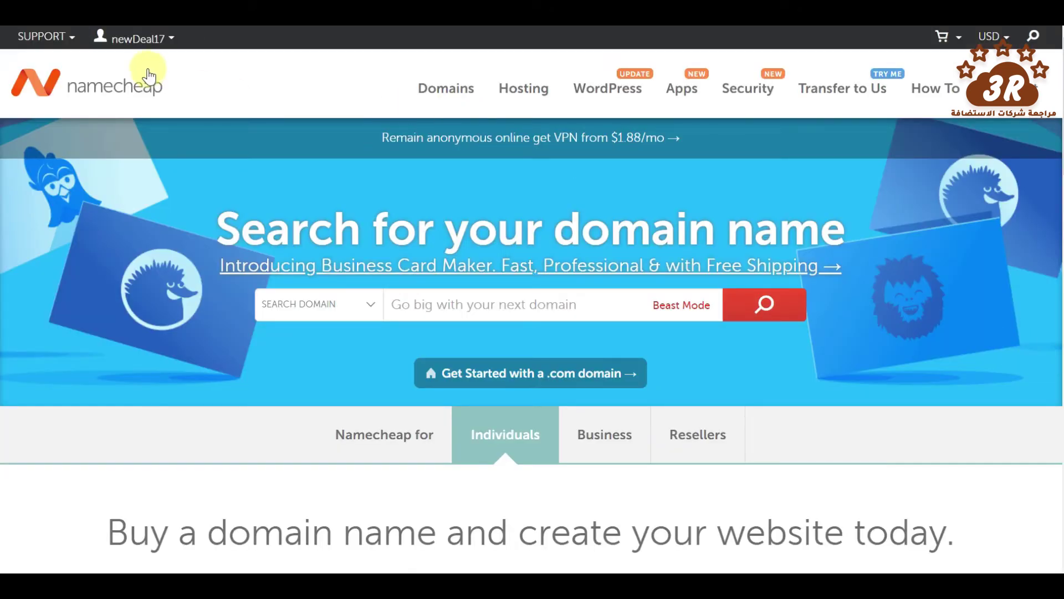
Open the account dashboard and view its expiring or expired domains and products.
left_click(139, 39)
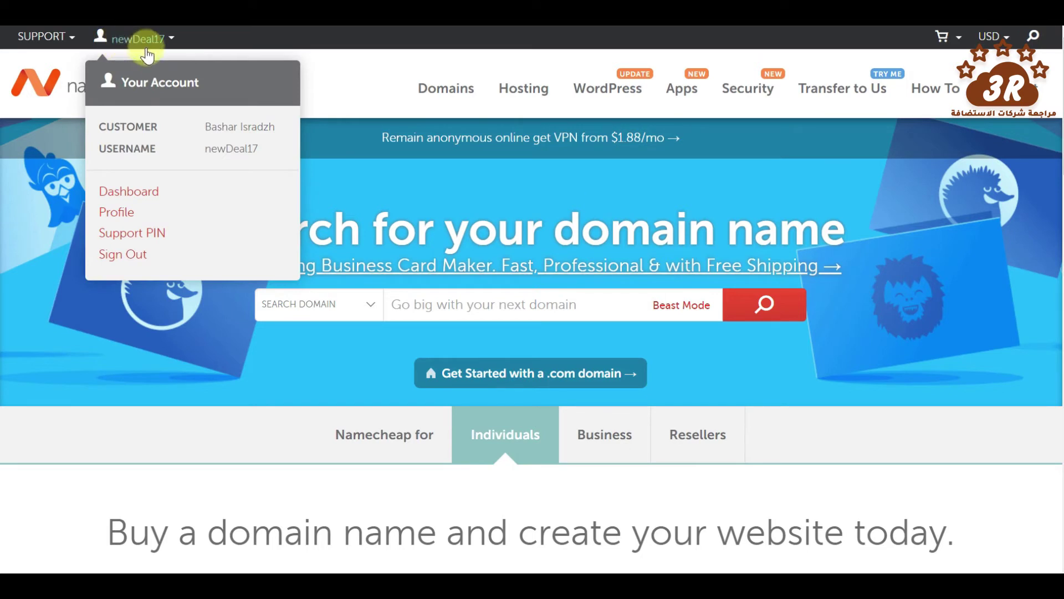
left_click(121, 194)
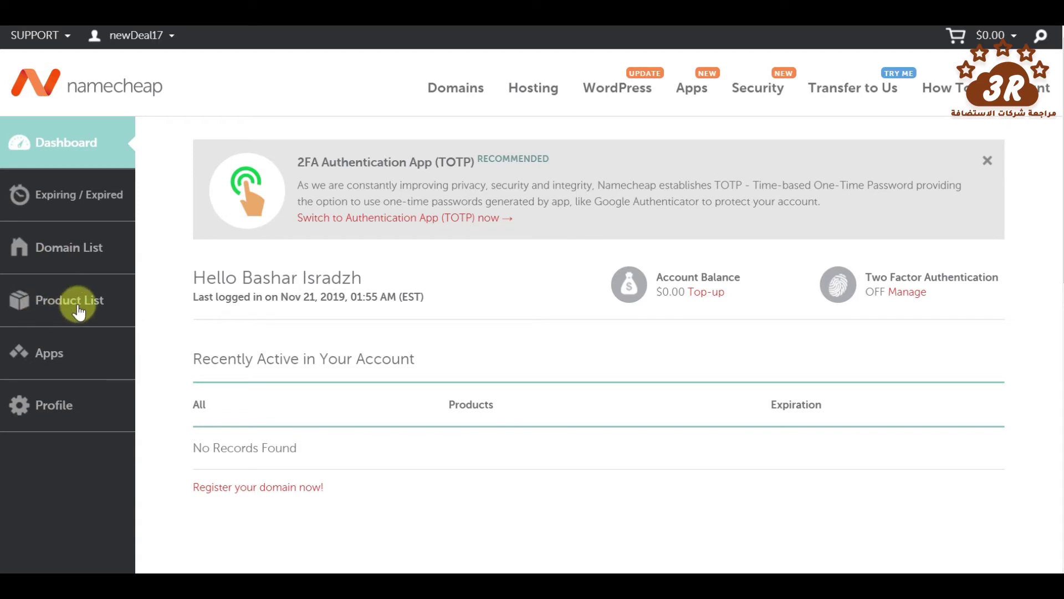
left_click(67, 200)
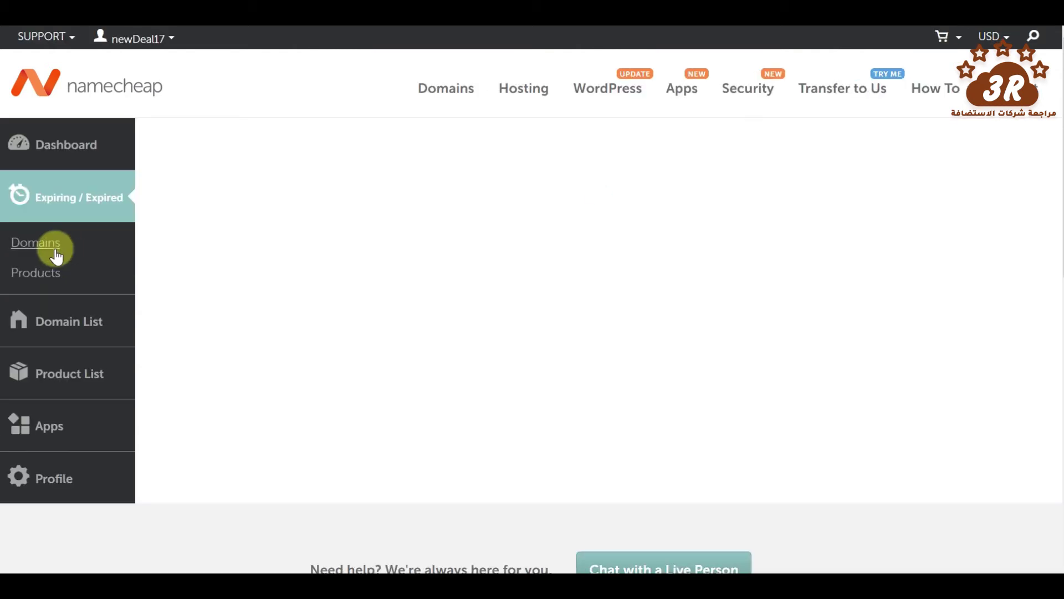
left_click(47, 277)
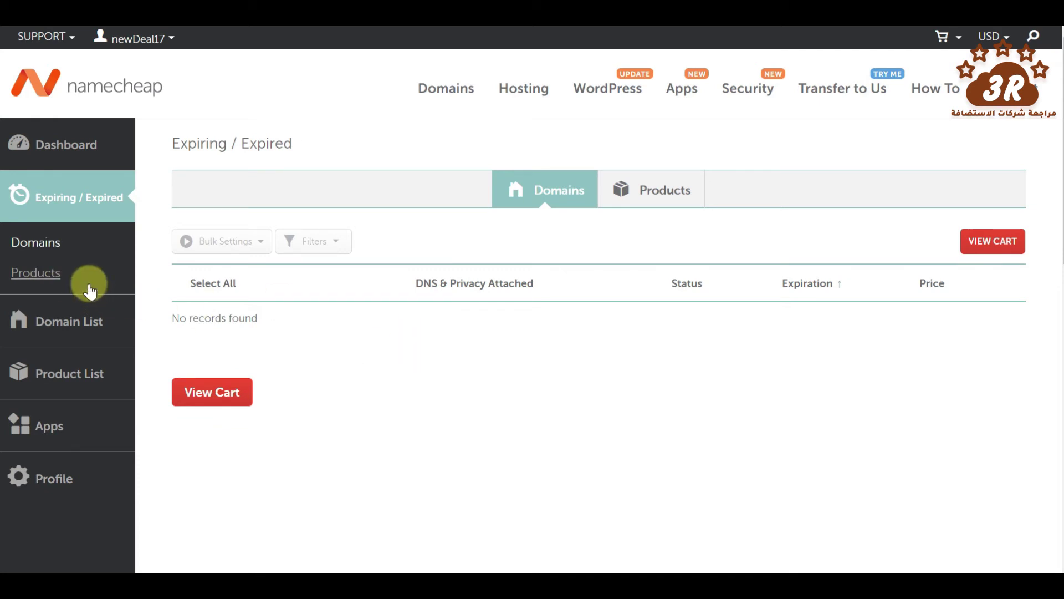
View the SSL certificates in the product list and check the account menu's options.
left_click(92, 375)
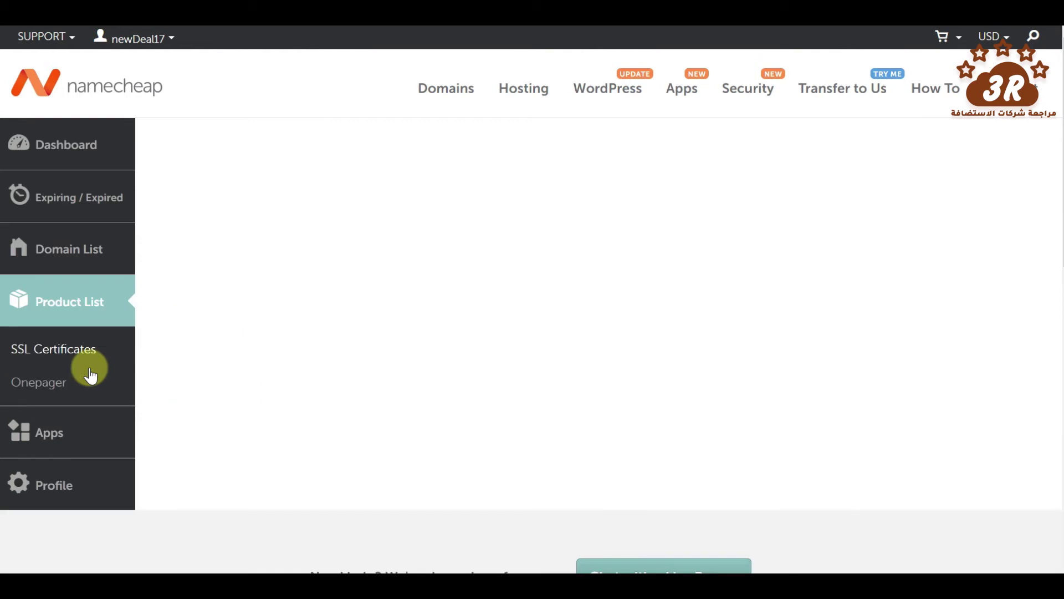
left_click(70, 349)
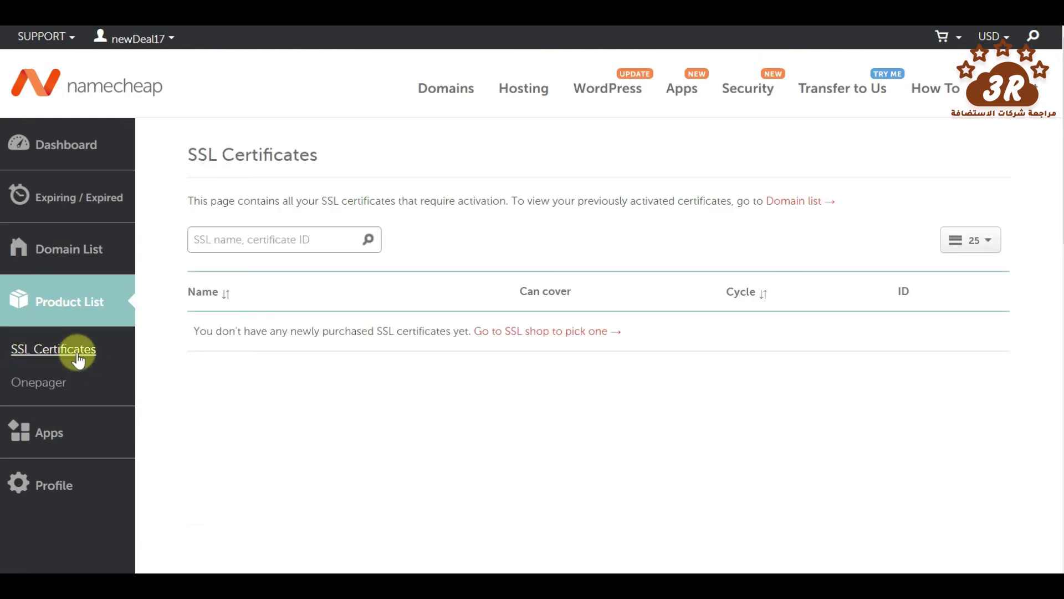
left_click(143, 40)
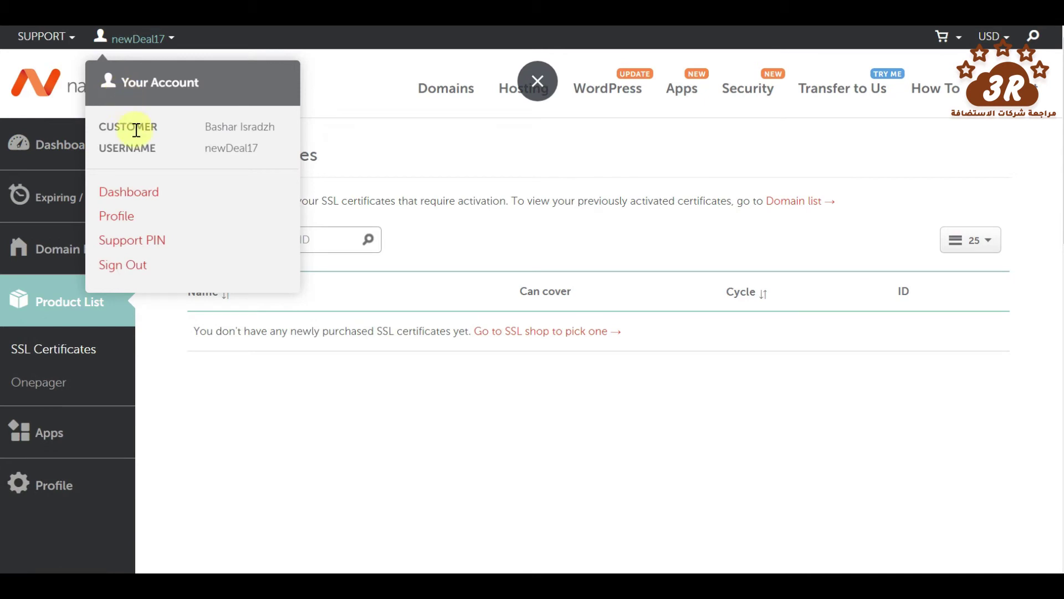
left_click(134, 44)
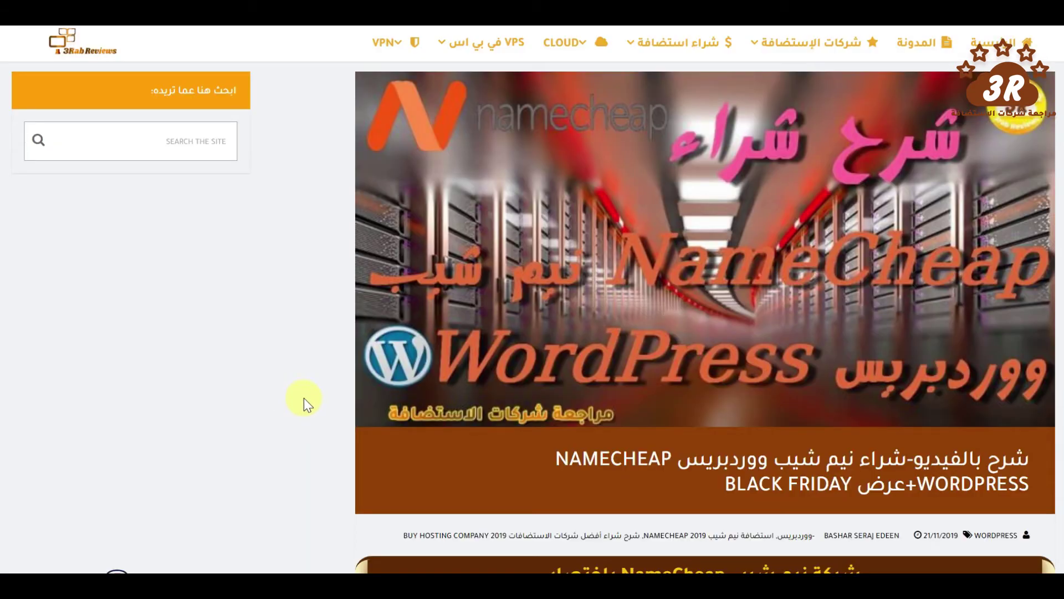
Read the article's NameCheap company summary and jump to its exclusive Black Friday offer section.
scroll(304, 398, "down", 3)
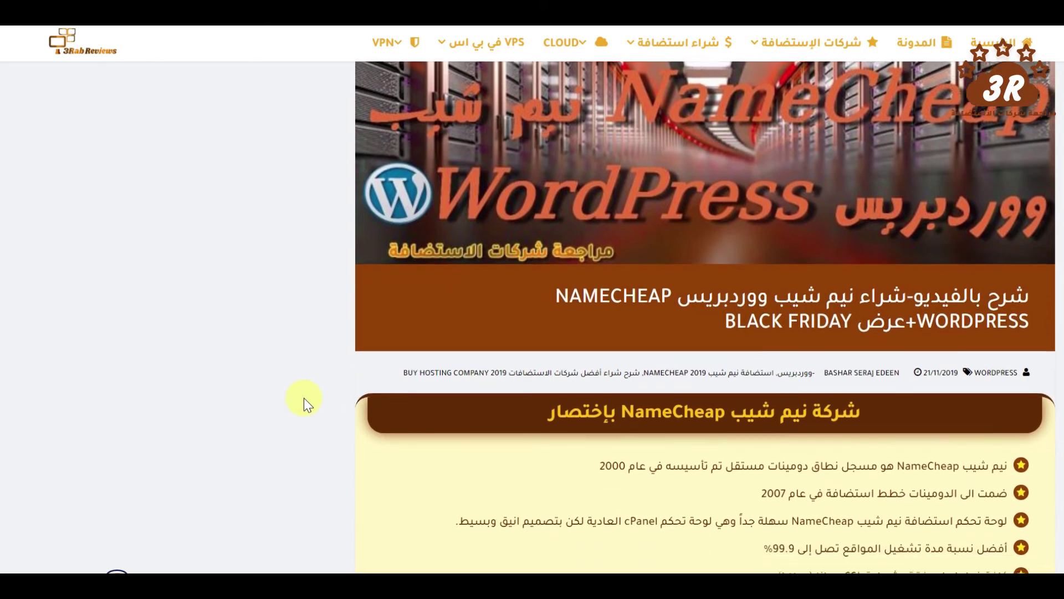
scroll(304, 397, "down", 4)
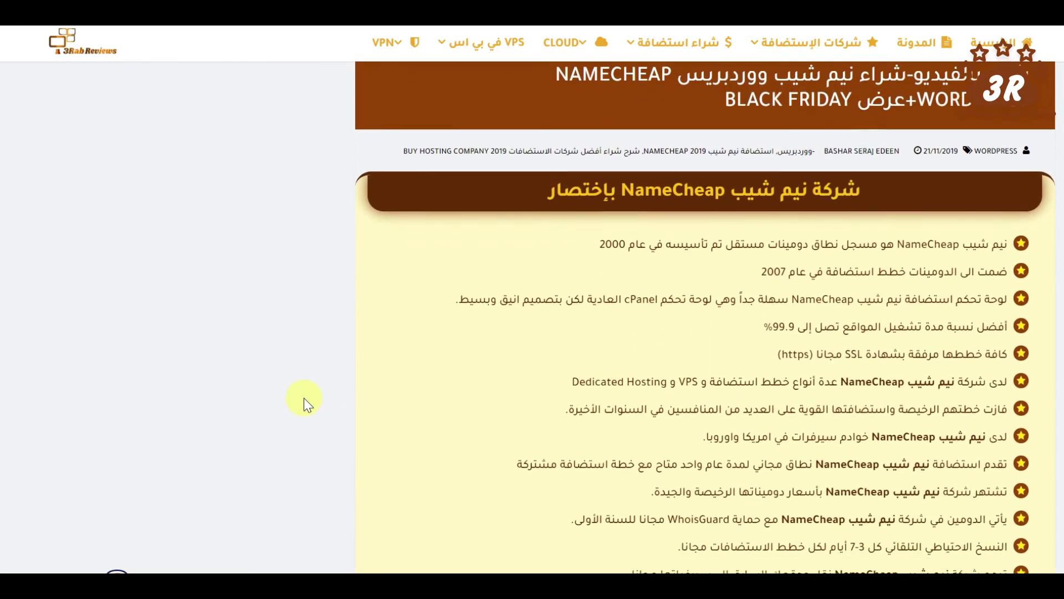
scroll(304, 397, "down", 4)
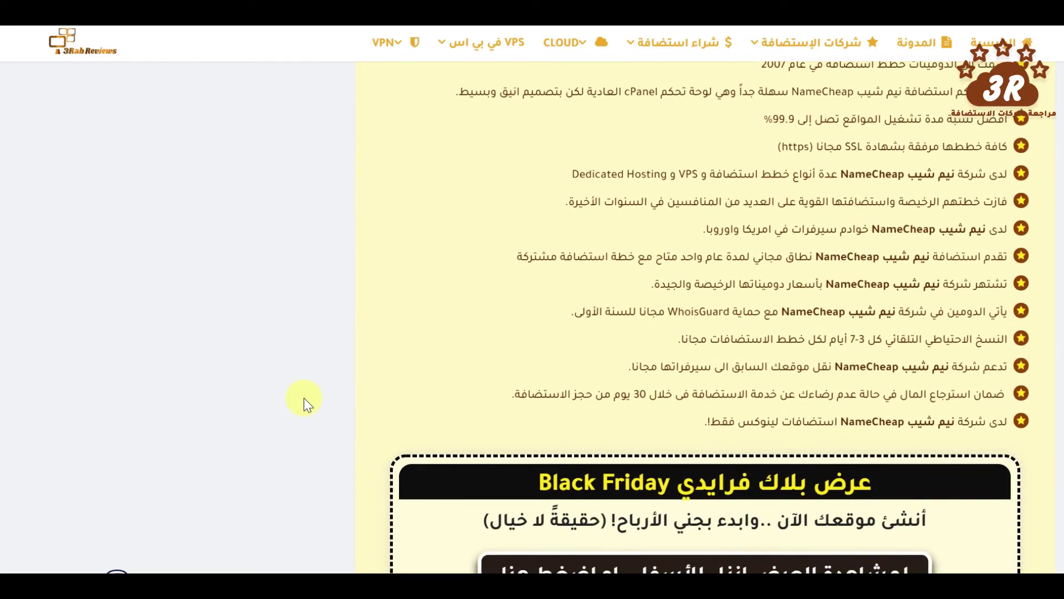
scroll(303, 397, "down", 3)
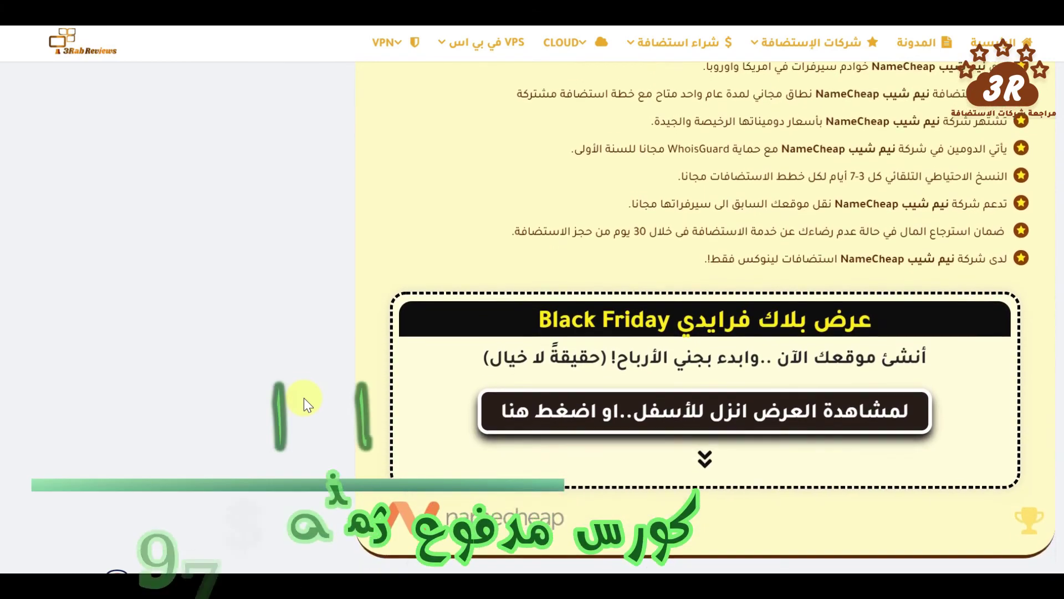
scroll(304, 397, "down", 2)
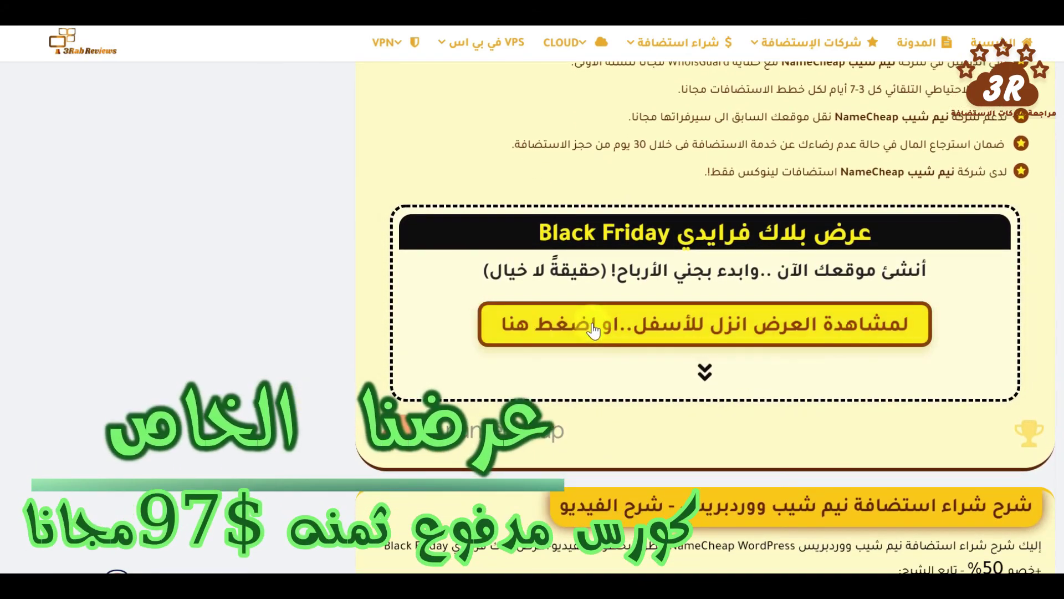
left_click(593, 330)
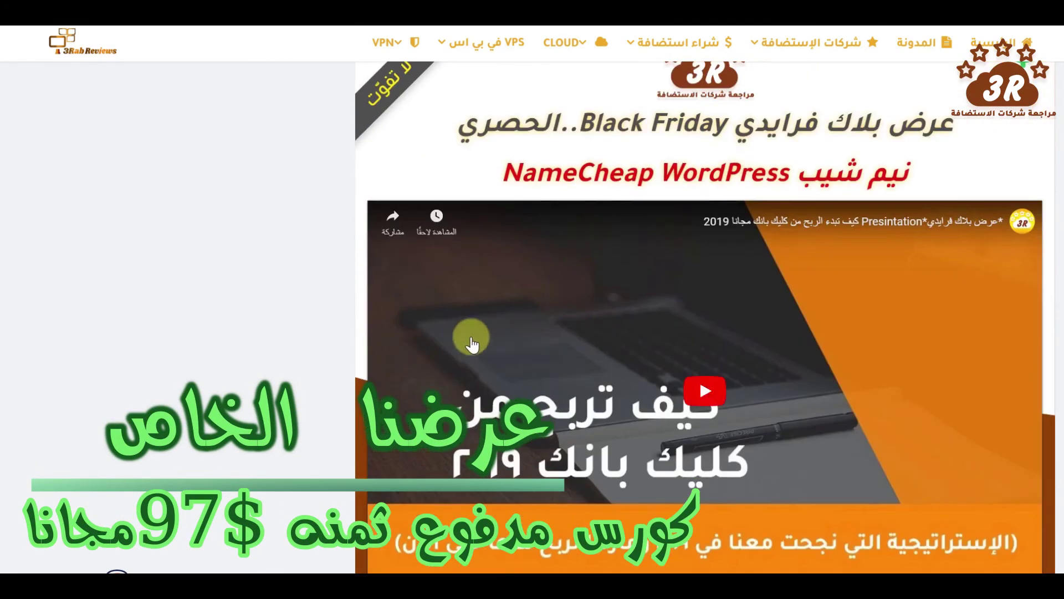
scroll(311, 297, "up", 1)
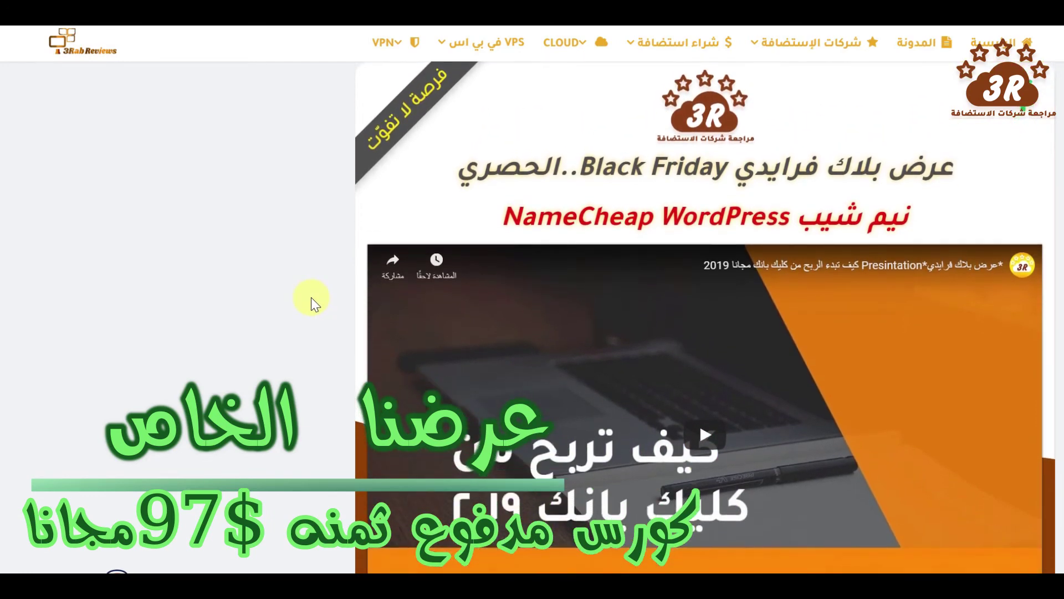
Read the Black Friday offer's introduction and its description of the free ClickBank course.
scroll(311, 298, "down", 1)
scroll(311, 297, "down", 3)
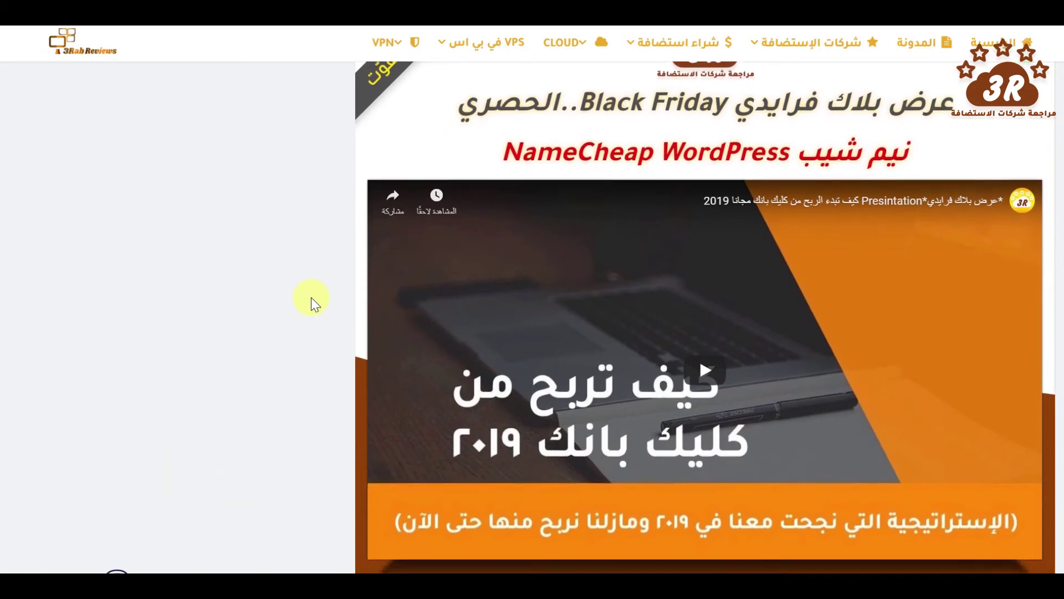
scroll(311, 298, "down", 3)
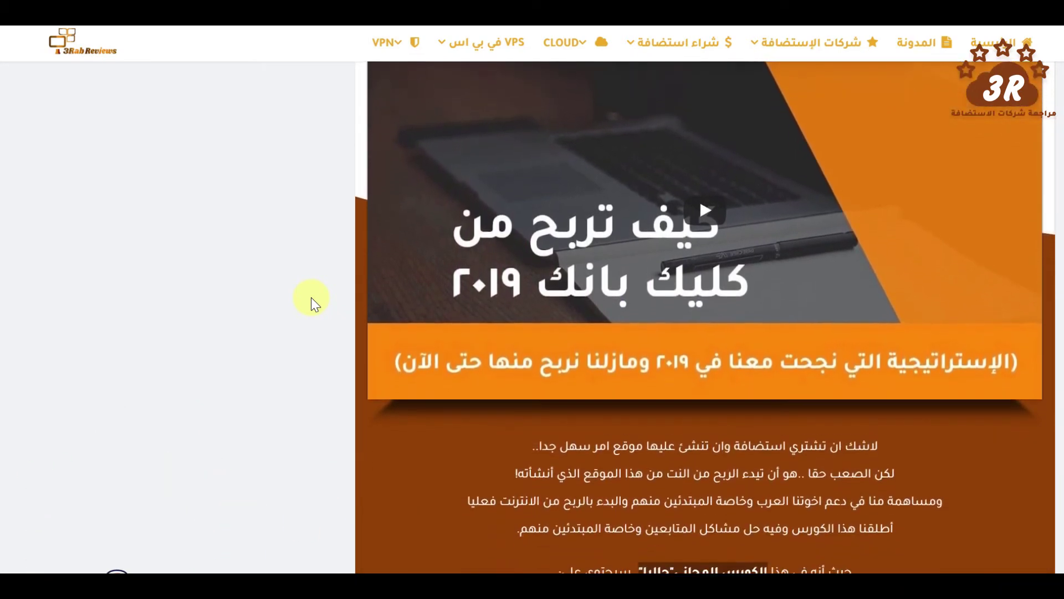
scroll(311, 297, "down", 3)
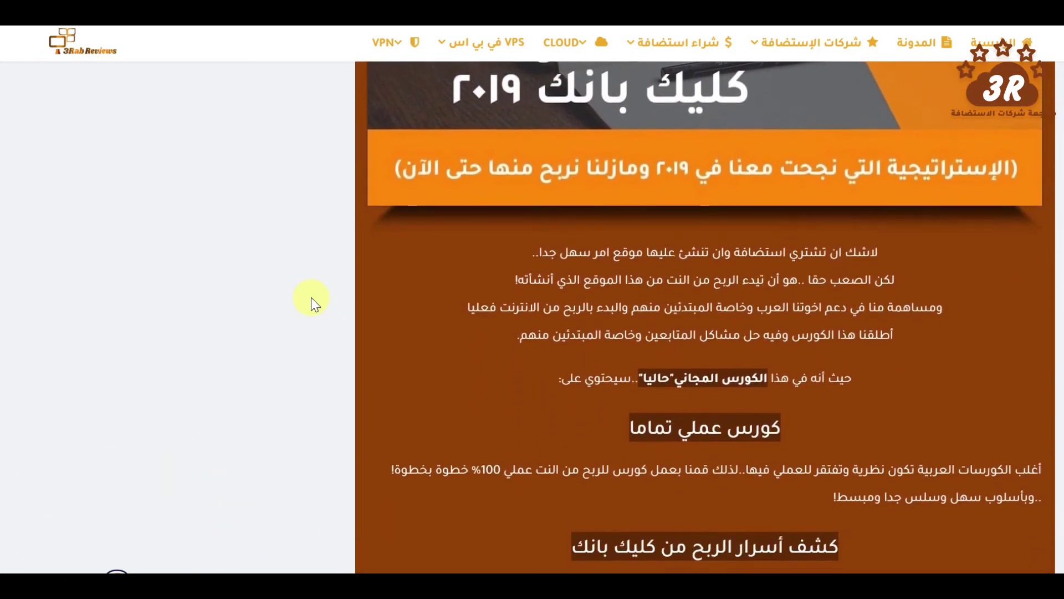
scroll(311, 297, "down", 5)
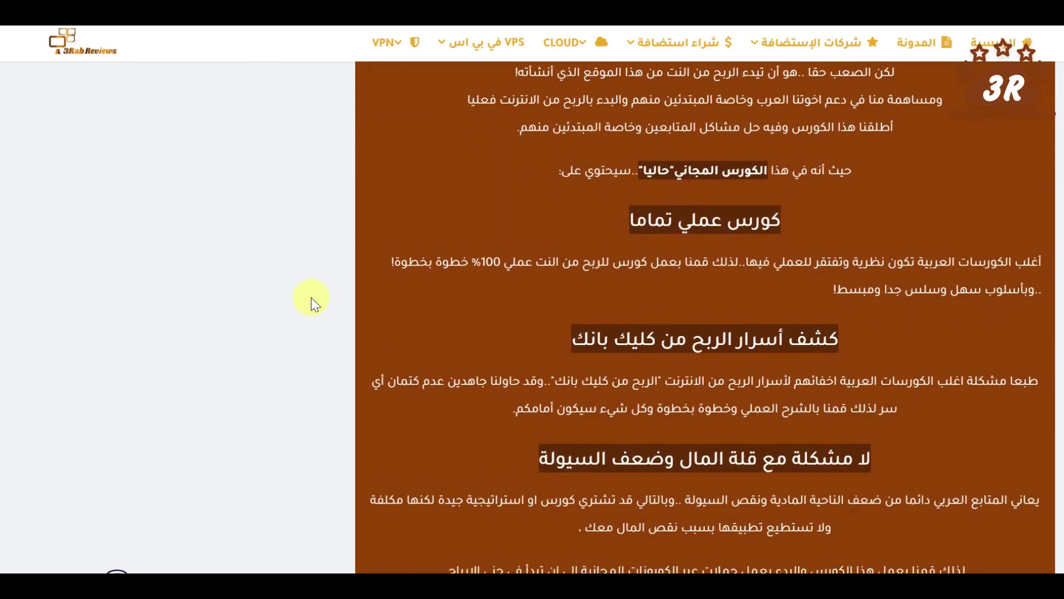
scroll(311, 297, "down", 4)
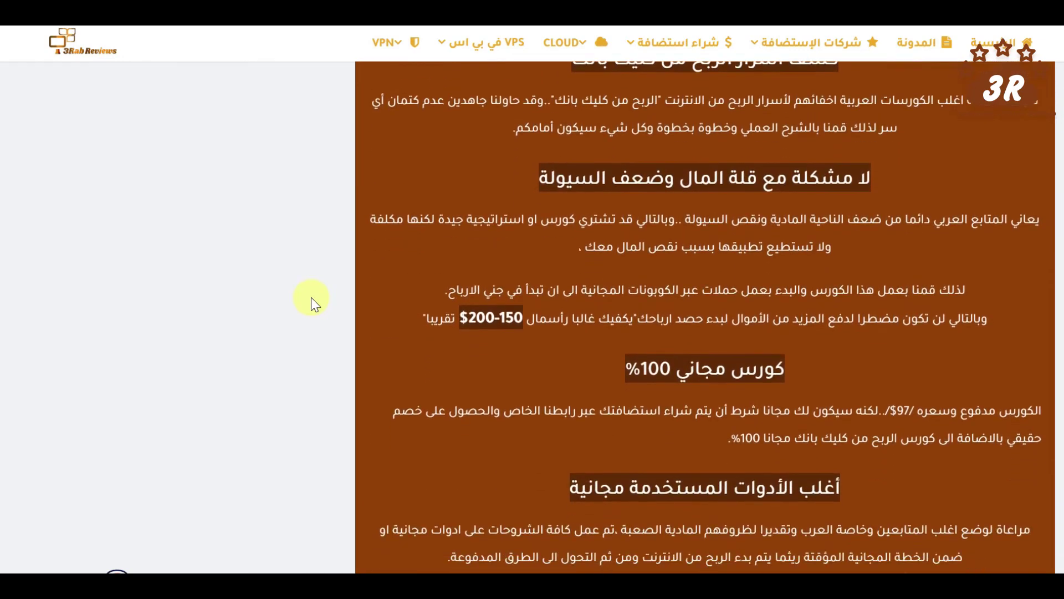
Examine the list of topics included in the course, down to the NameCheap WordPress discount link.
scroll(311, 297, "down", 1)
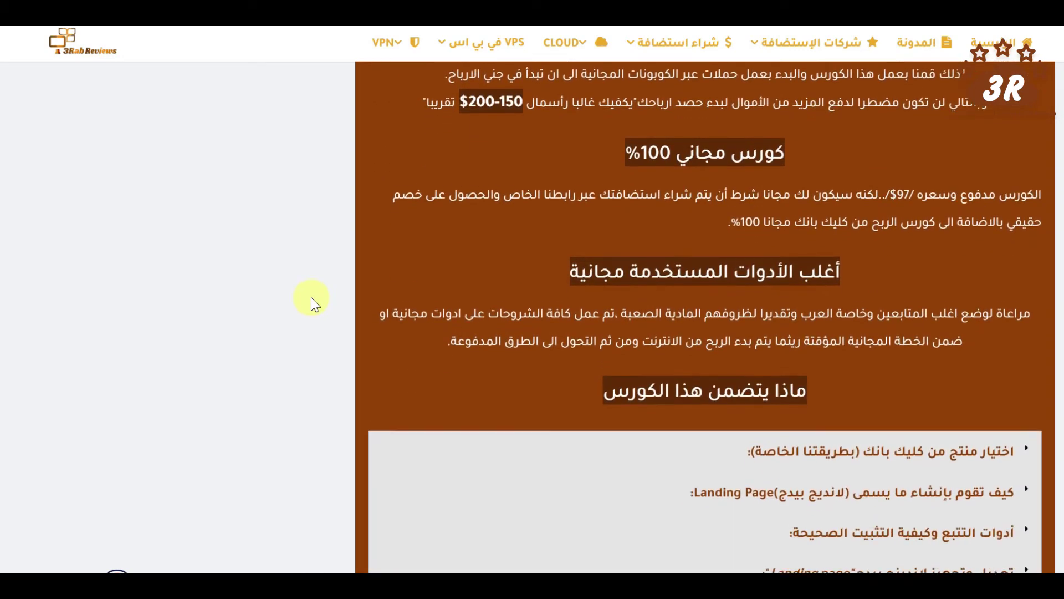
scroll(433, 428, "down", 1)
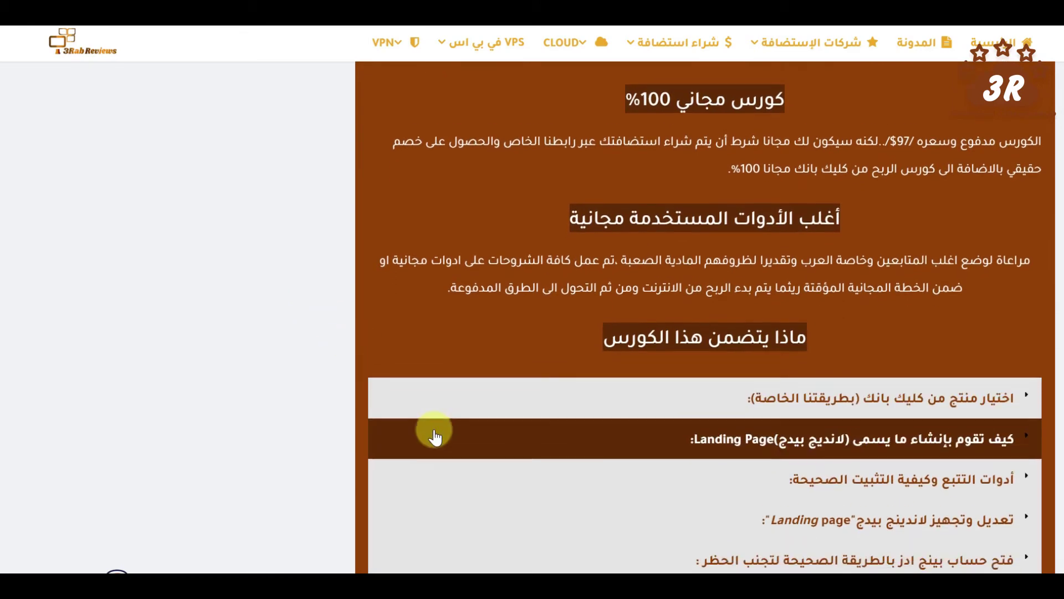
scroll(435, 436, "down", 2)
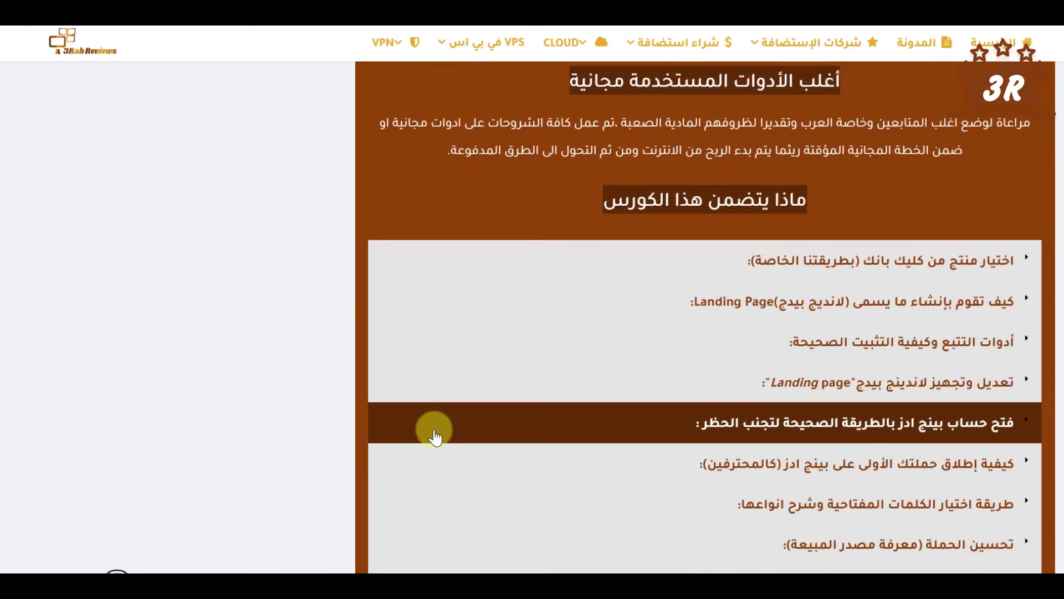
scroll(434, 436, "down", 1)
scroll(434, 437, "down", 1)
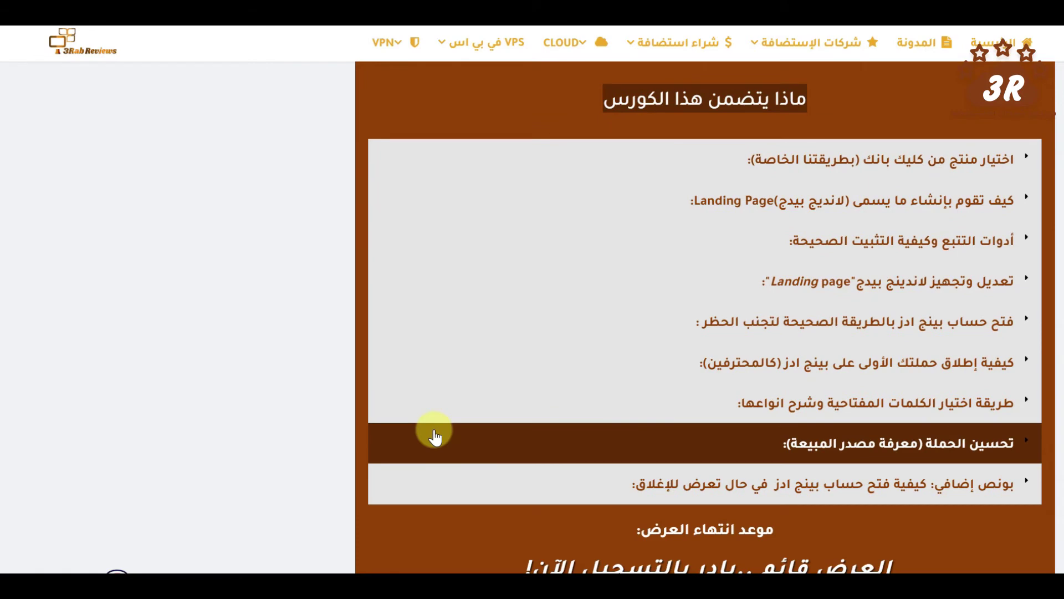
scroll(435, 436, "down", 4)
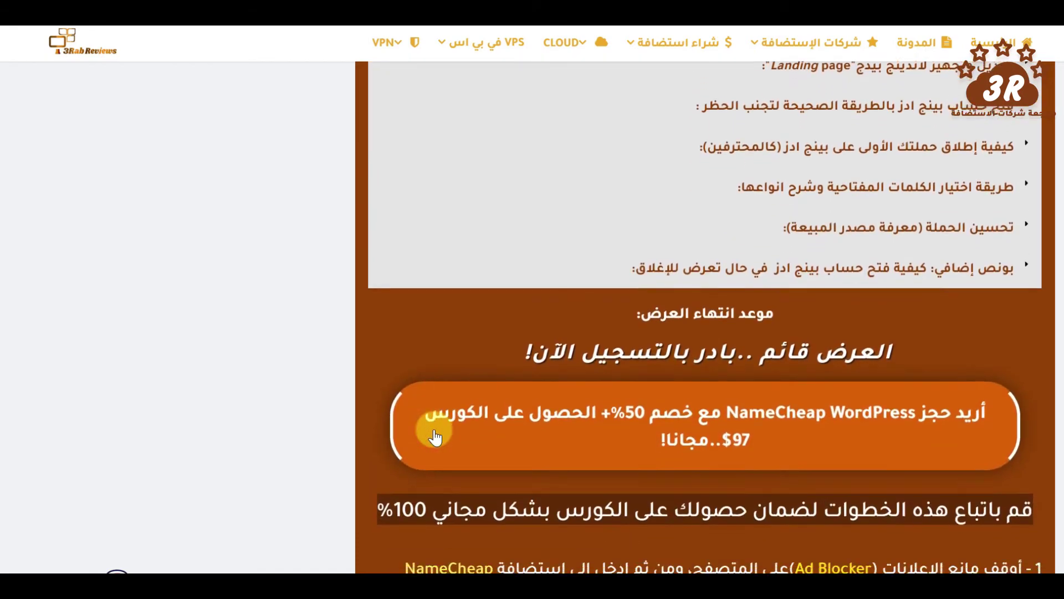
Read the instructions for claiming the free course, including the post-purchase form link and the contact note.
scroll(435, 436, "down", 1)
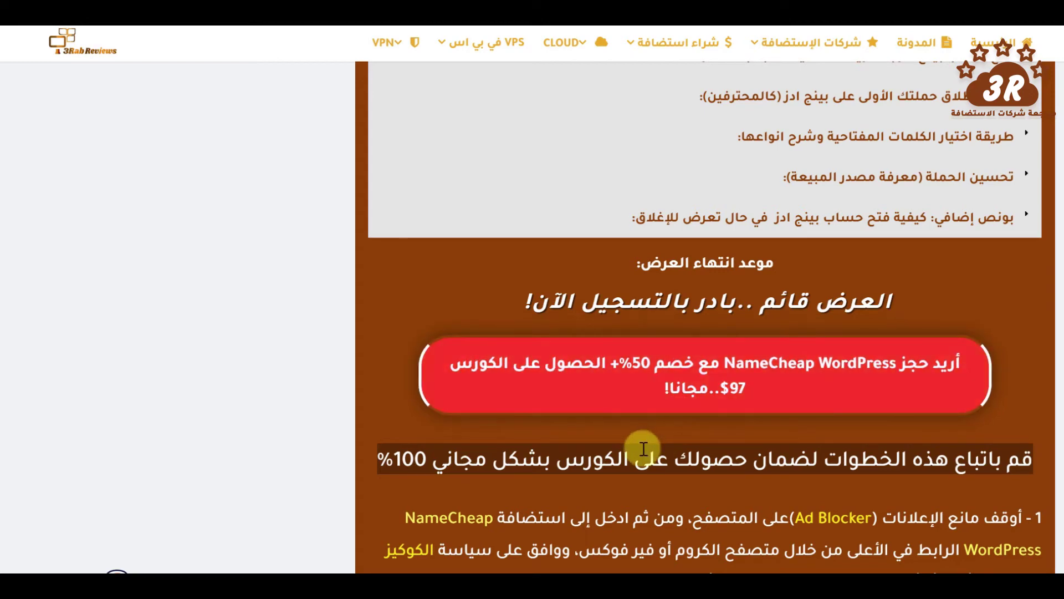
scroll(643, 447, "down", 4)
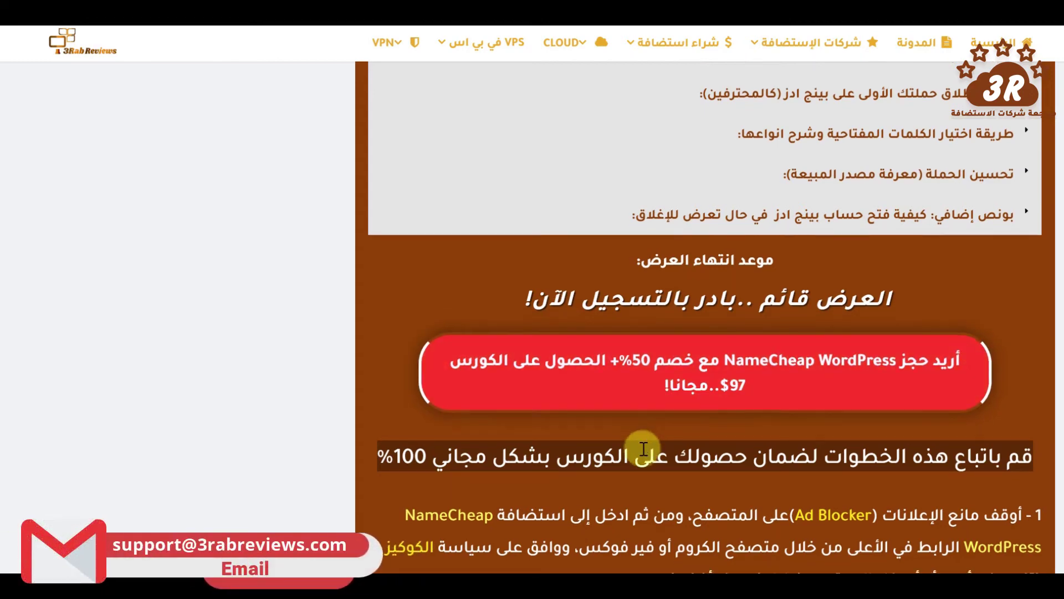
scroll(643, 449, "down", 4)
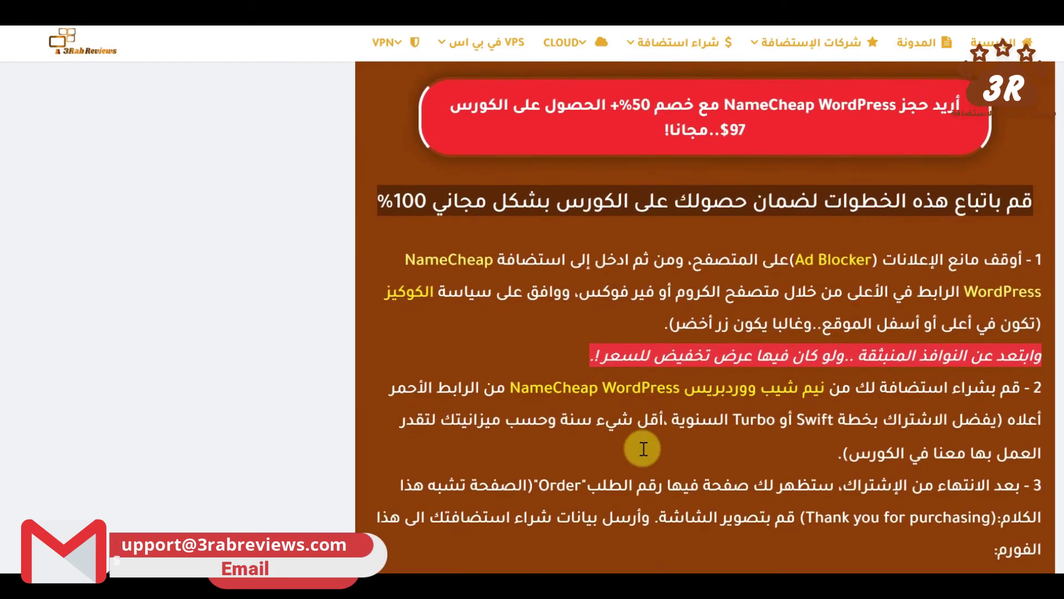
scroll(643, 448, "down", 5)
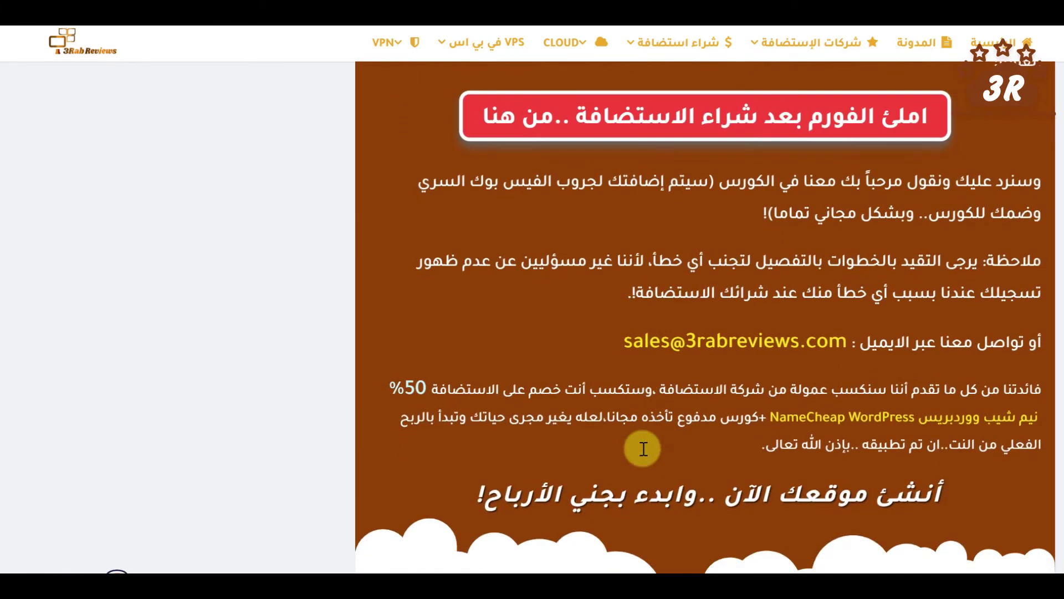
scroll(643, 448, "up", 4)
scroll(643, 448, "up", 1)
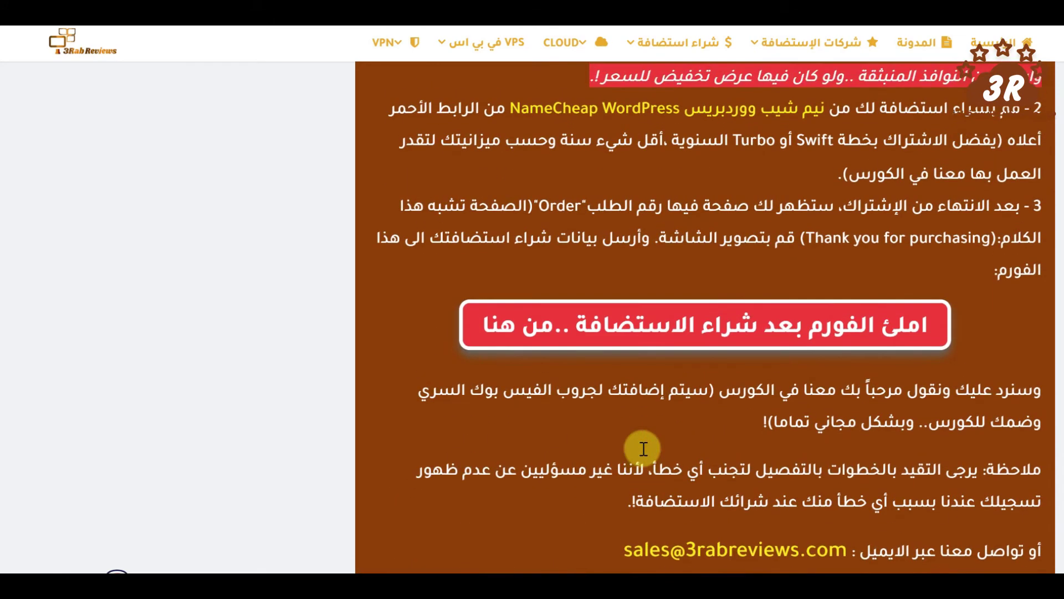